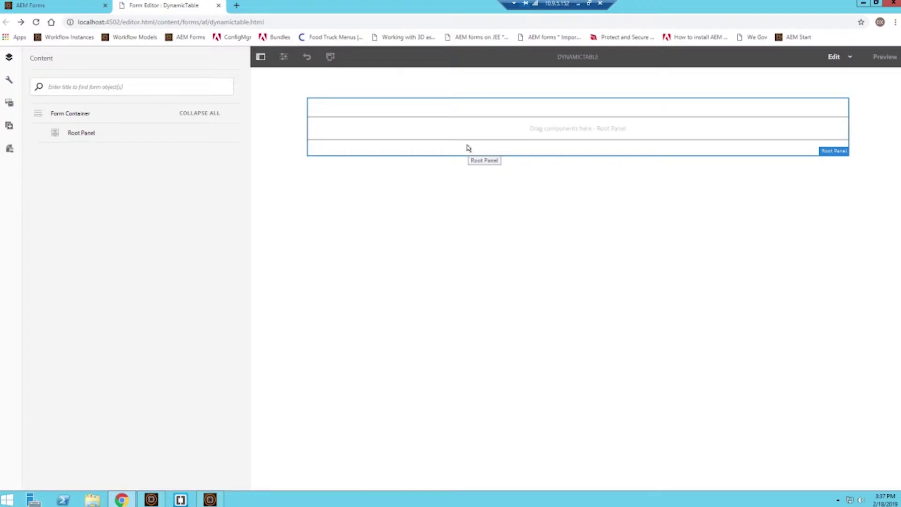
- Drag a Table component from Components onto the form's Root Panel
click(10, 126)
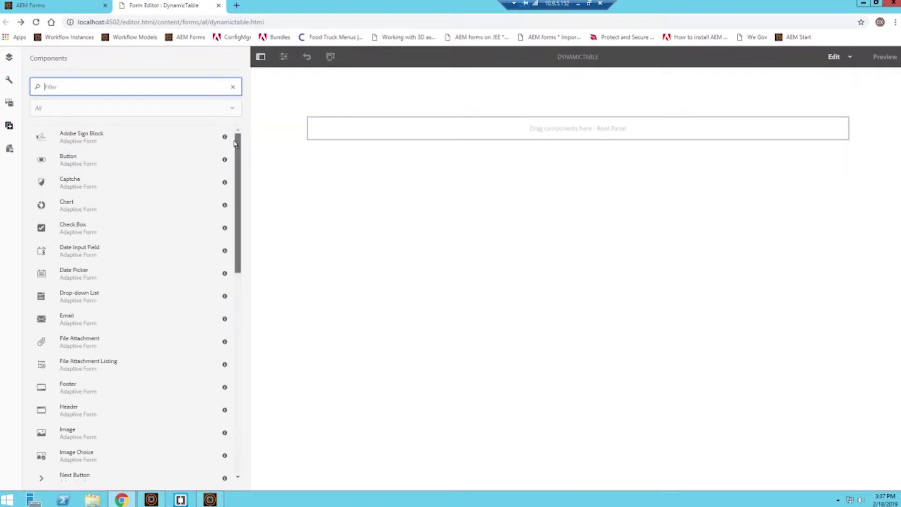
drag(235, 143, 231, 323)
drag(67, 372, 556, 150)
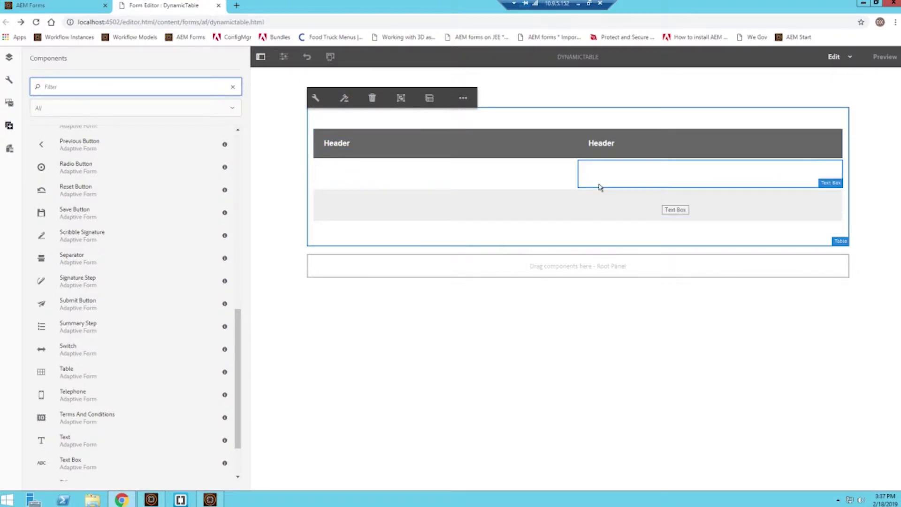
- Add a third column to the table from the header cell's extra actions
click(599, 148)
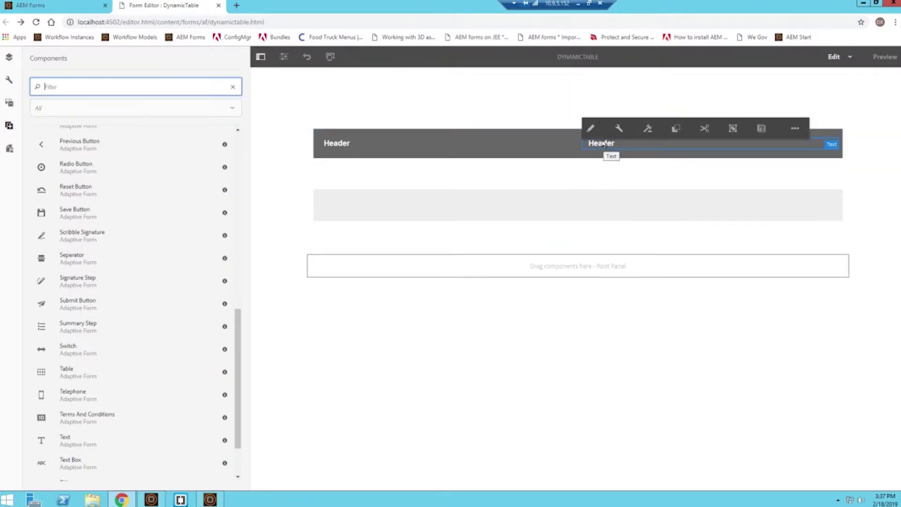
click(795, 128)
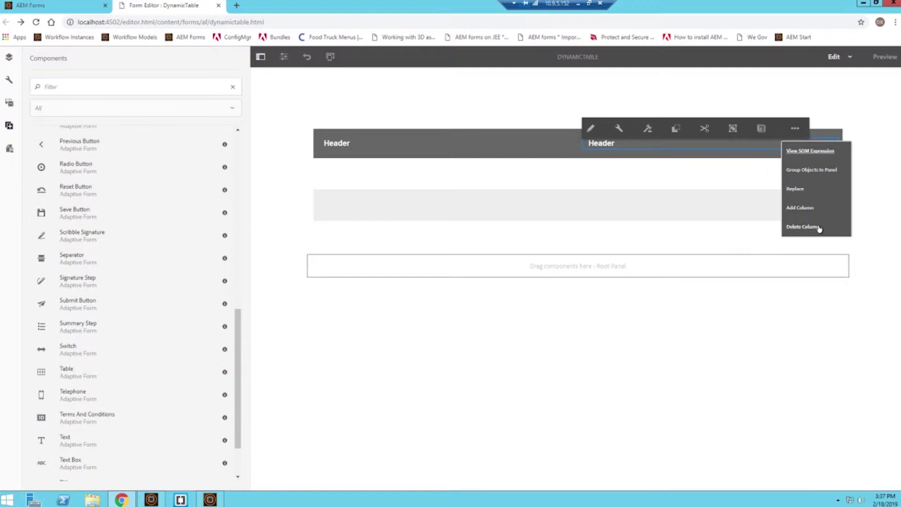
click(799, 209)
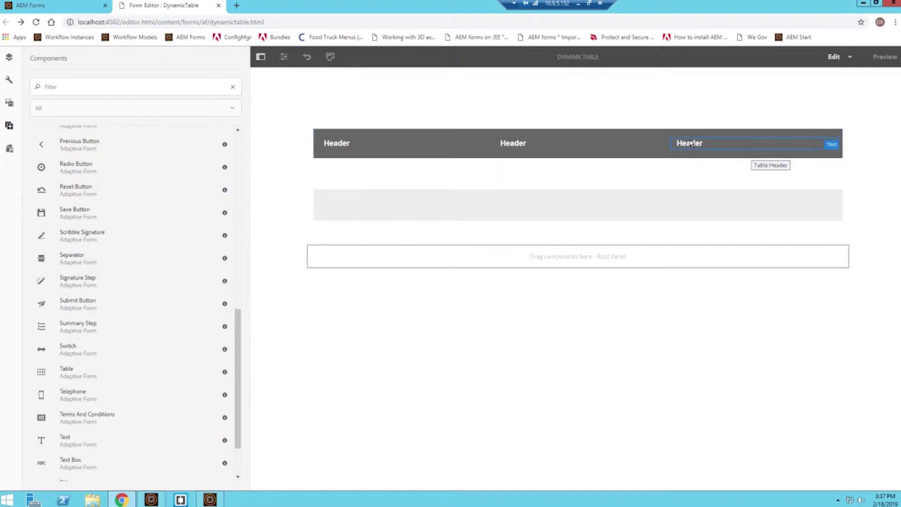
- Rename the third column header to Total Cost
click(678, 154)
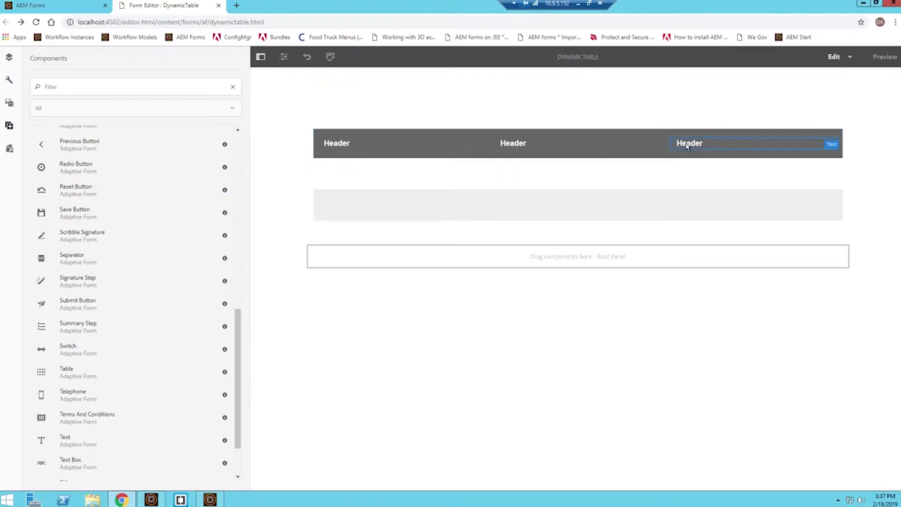
click(679, 127)
drag(706, 144, 643, 145)
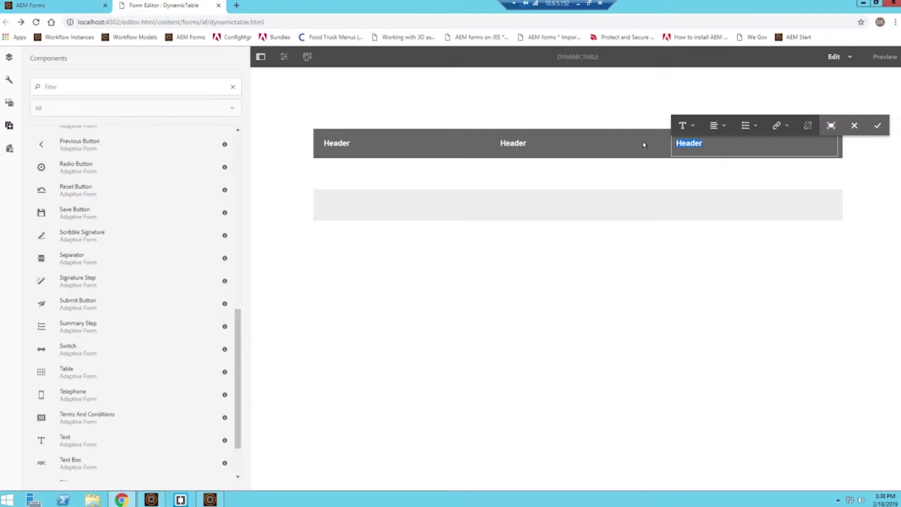
text(Co)
text(Total)
click(499, 147)
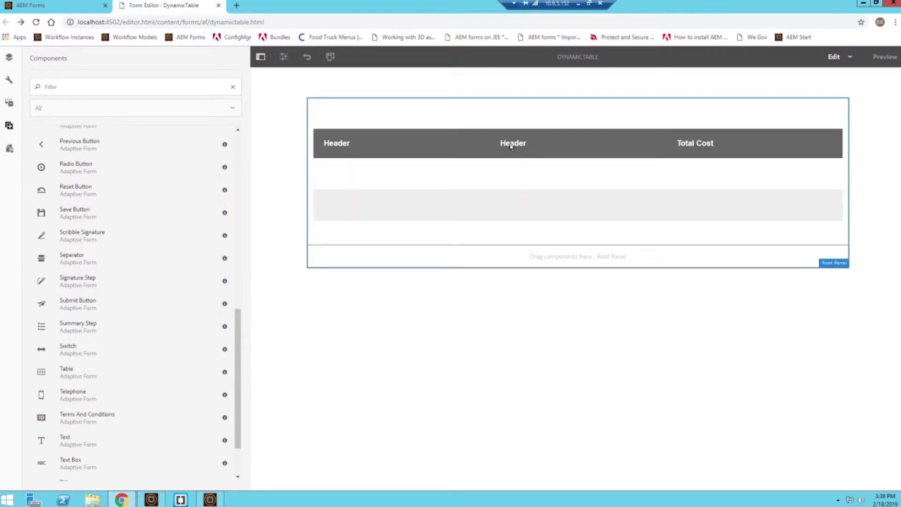
- Title the second column header Qty and the first column header Price
click(512, 145)
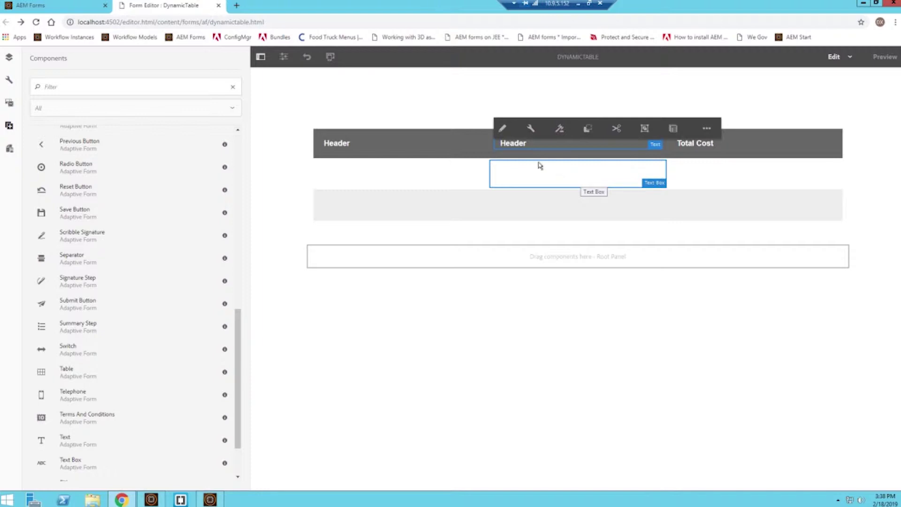
click(502, 130)
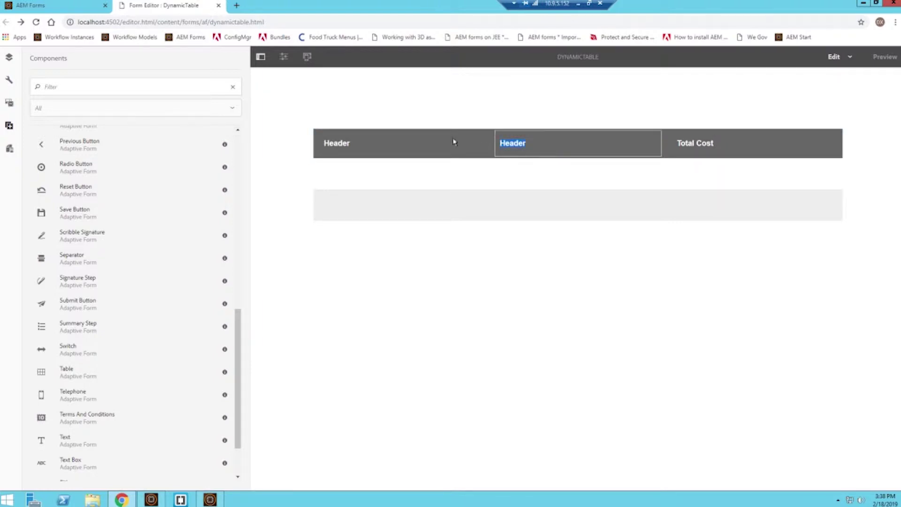
text(P)
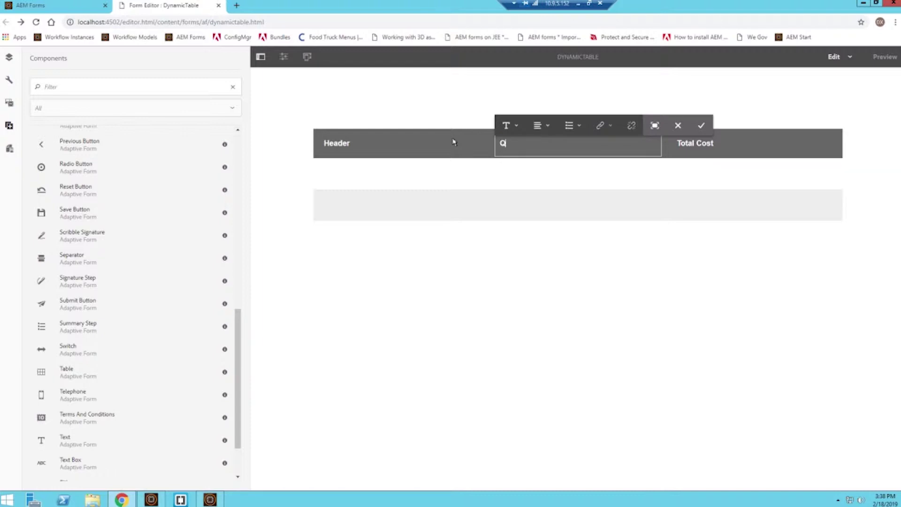
click(453, 142)
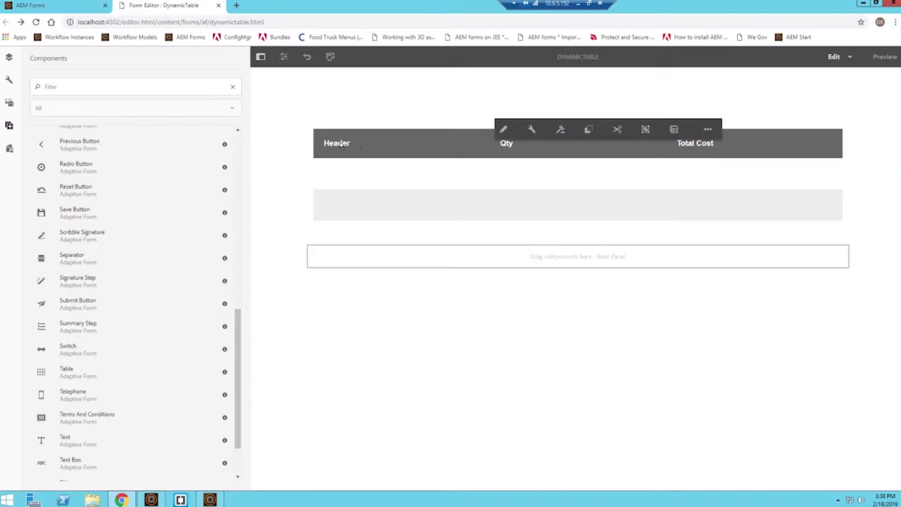
click(337, 145)
double_click(331, 145)
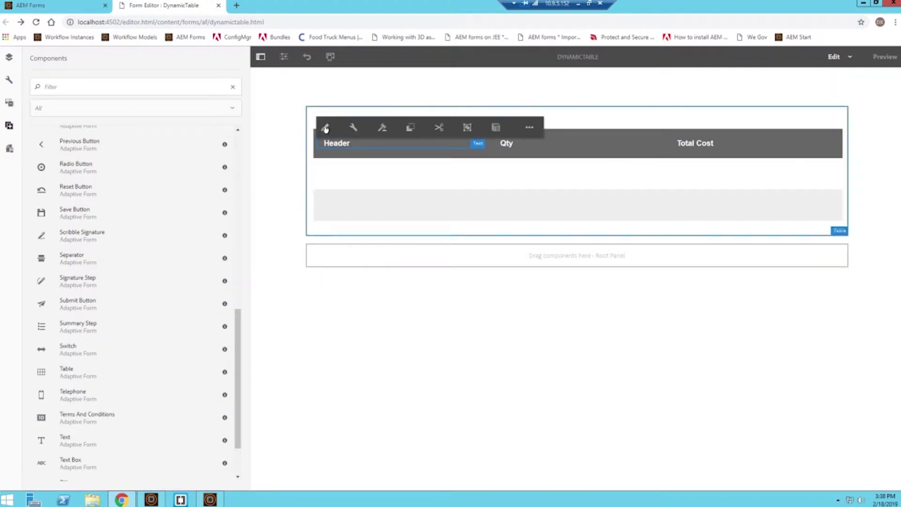
text(Pri)
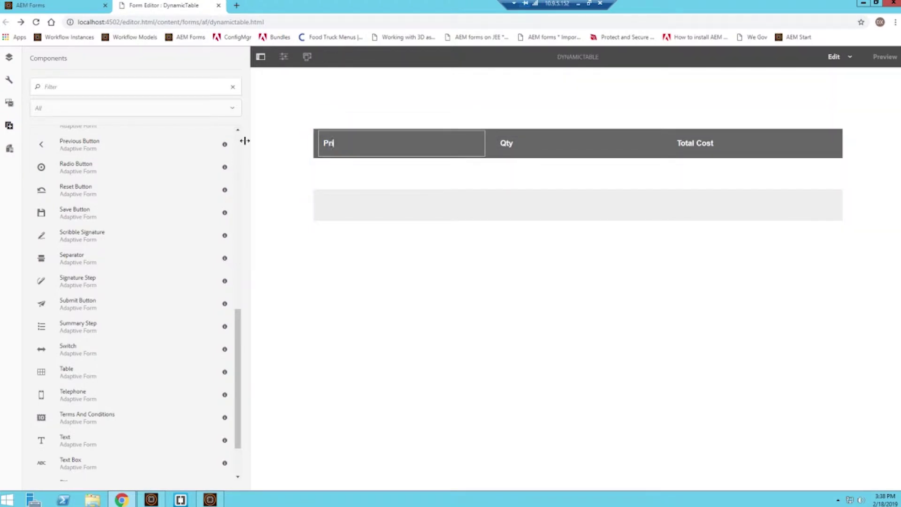
text(ce)
click(400, 180)
- Add a new column after Price and show the form's content tree
click(327, 147)
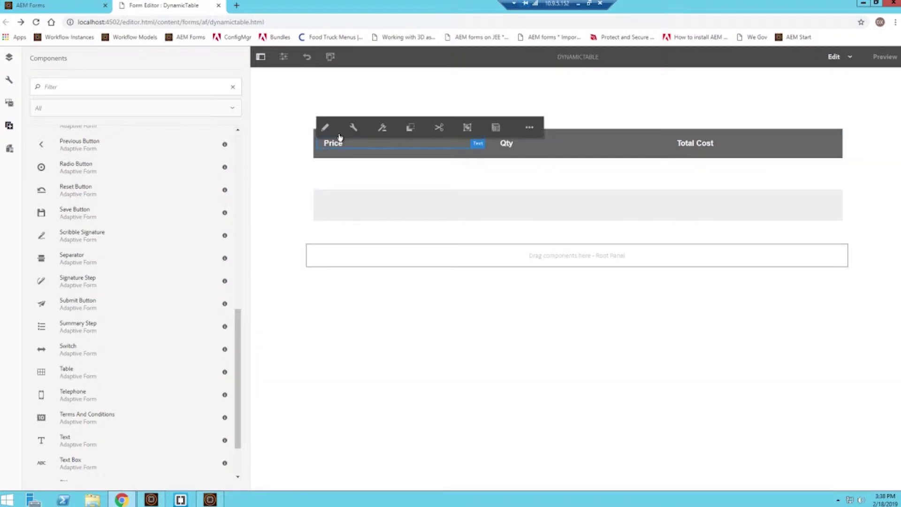
click(529, 127)
click(546, 211)
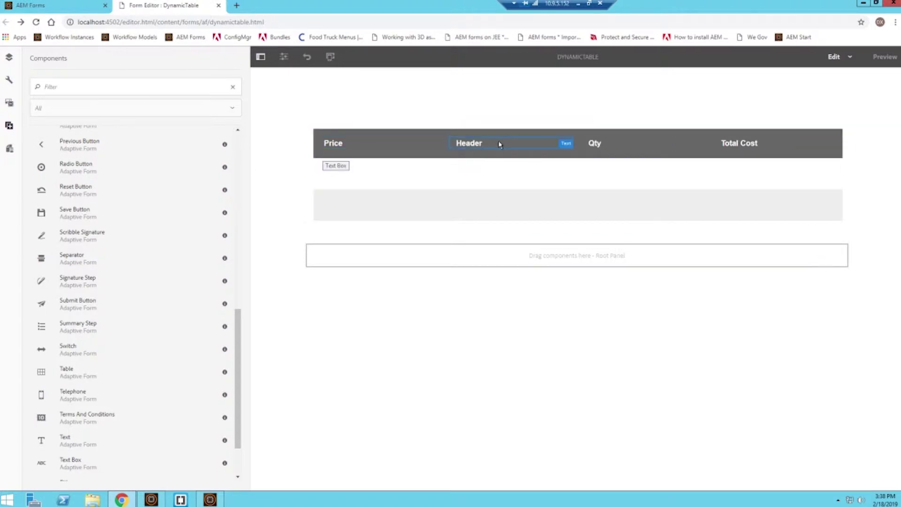
click(8, 59)
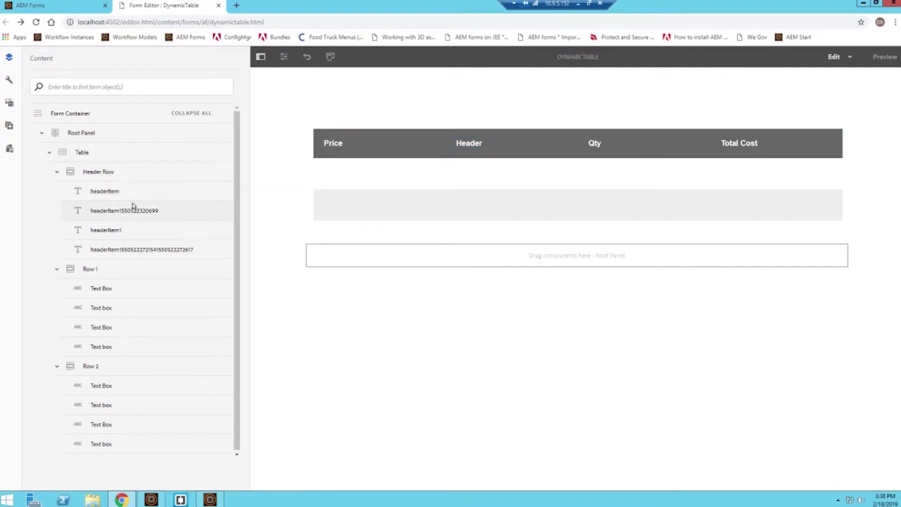
- Drag the new header to the first position in the tree and title it Product Name
mouse_move(132, 203)
mouse_down()
mouse_move(125, 190)
mouse_move(77, 176)
mouse_move(75, 188)
mouse_move(133, 189)
mouse_up()
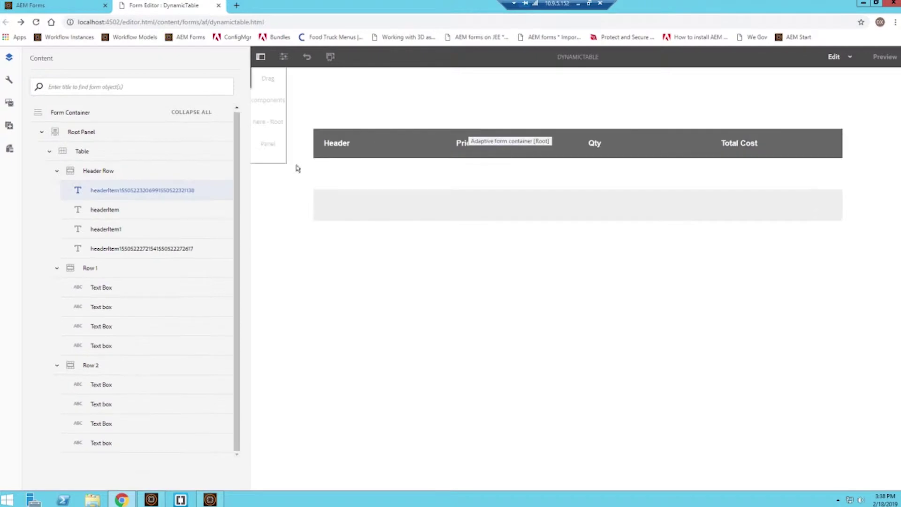
click(334, 149)
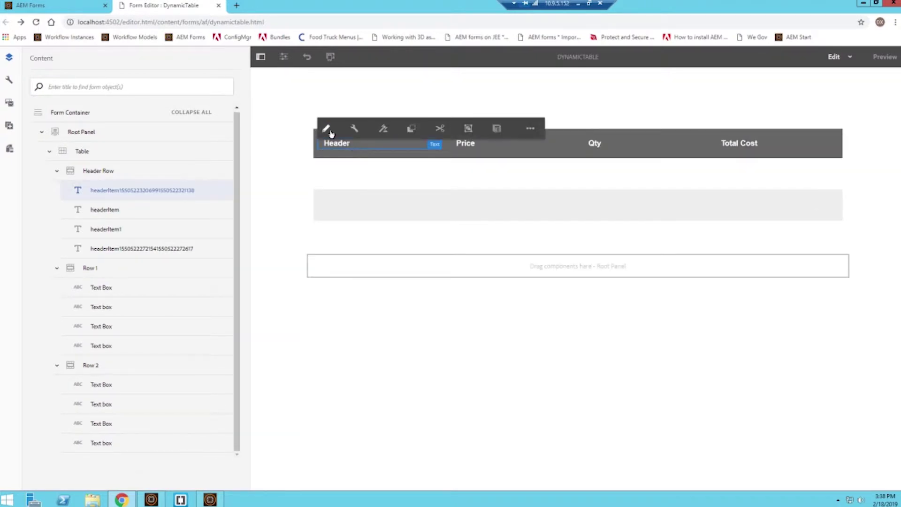
click(328, 129)
text(Pr)
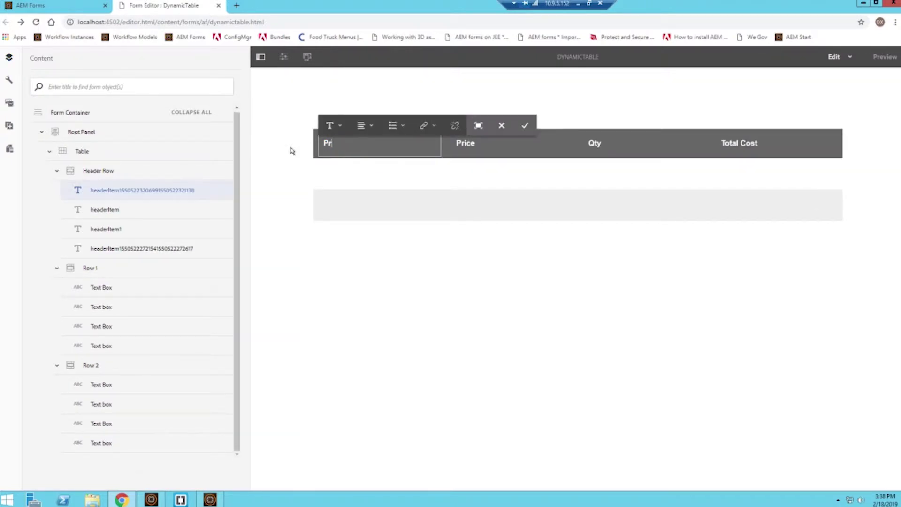
text(oduct Name)
click(524, 125)
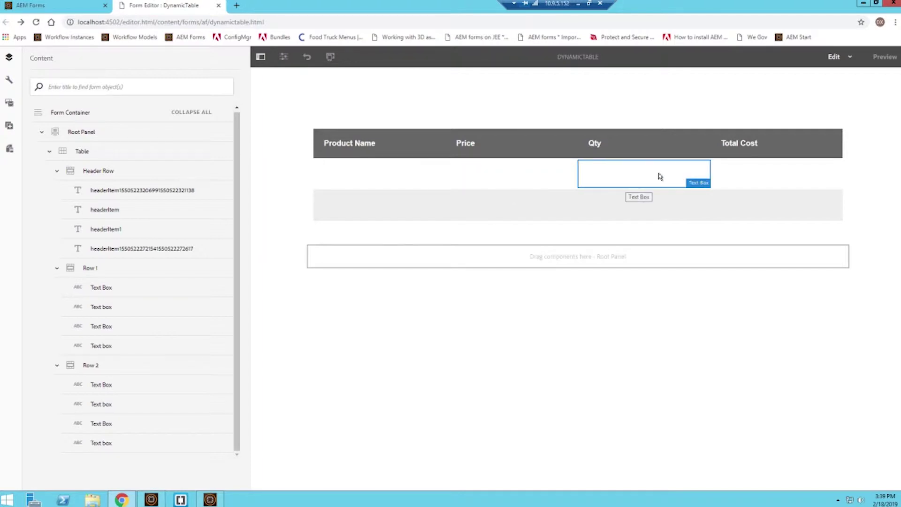
- Replace the Price cell in the first row with a Numeric Box
click(9, 125)
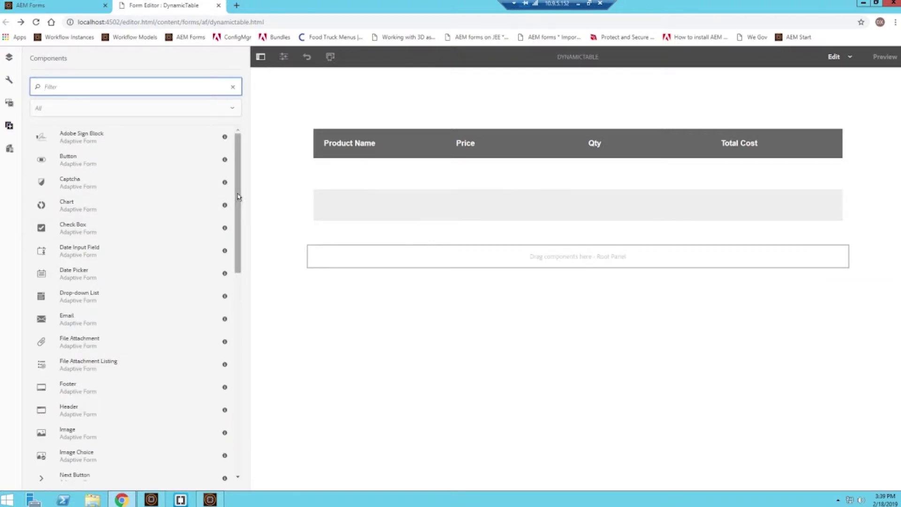
scroll(238, 196, down, 4)
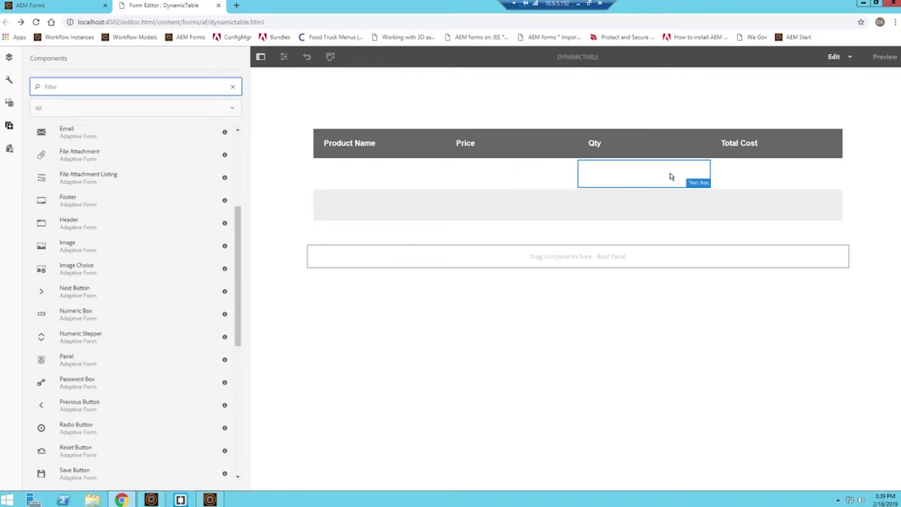
click(537, 179)
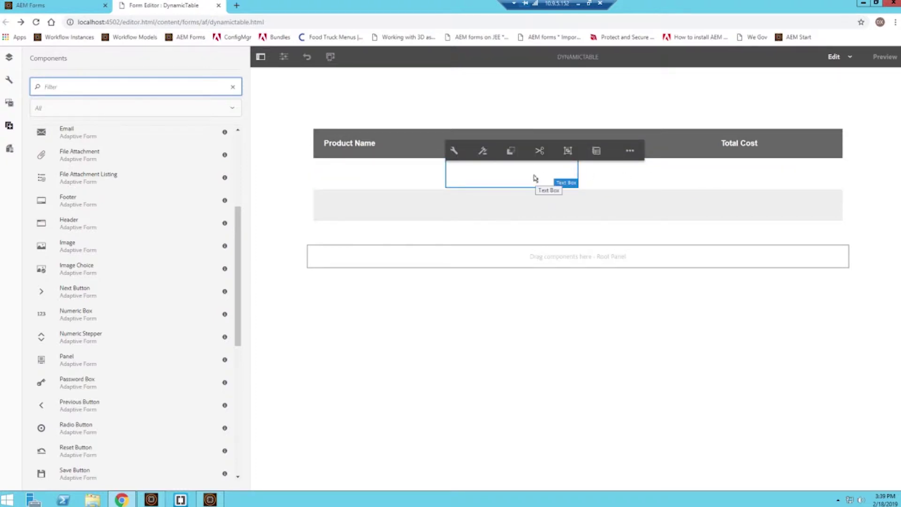
click(630, 150)
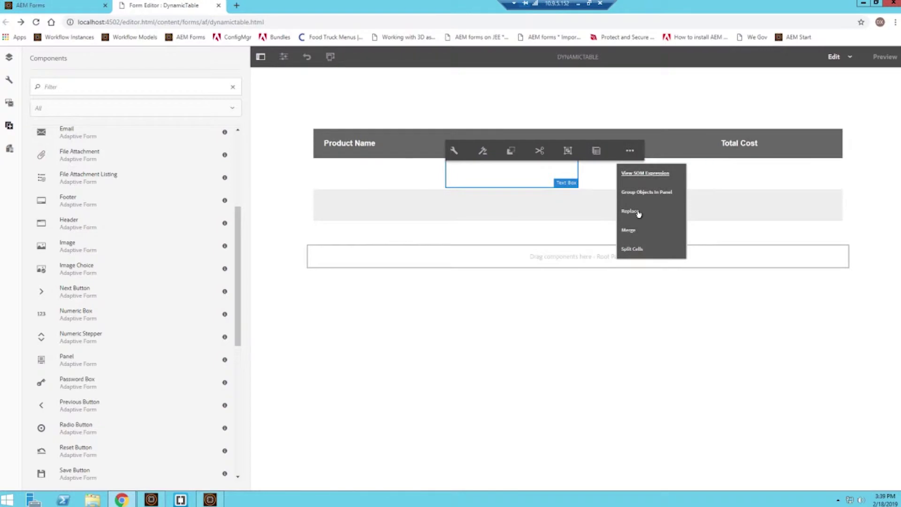
click(630, 211)
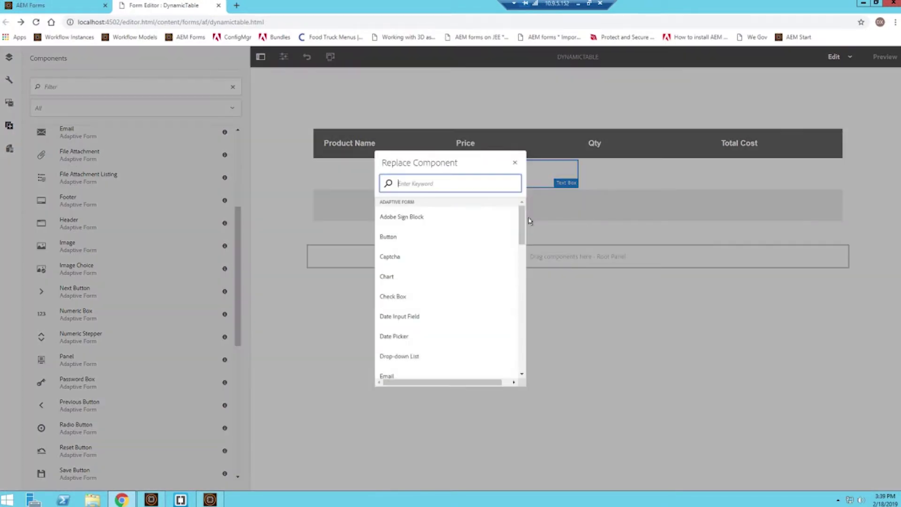
text(num)
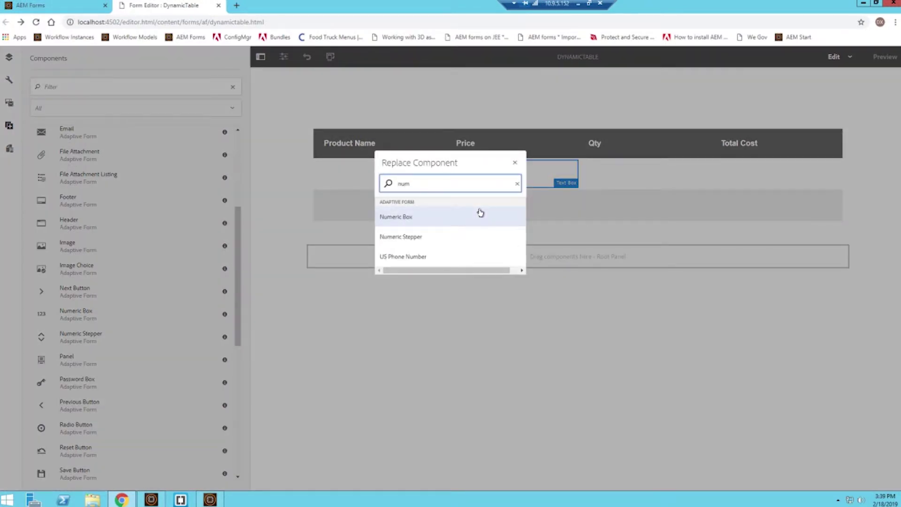
click(480, 214)
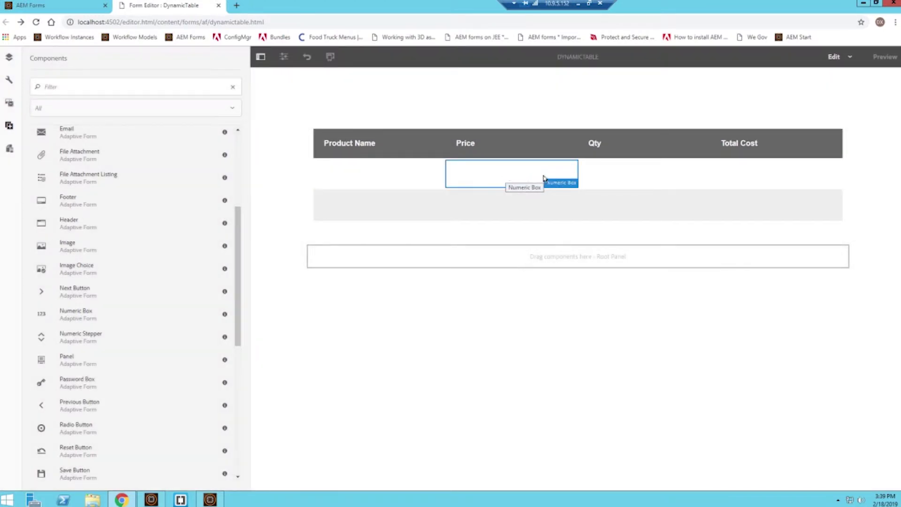
- Replace the Qty cell in the first row with a Numeric Box
click(634, 182)
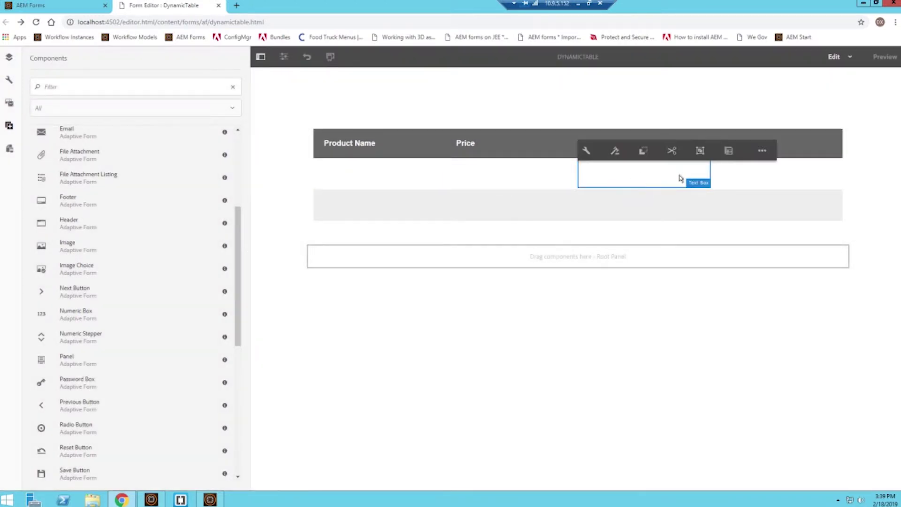
click(762, 151)
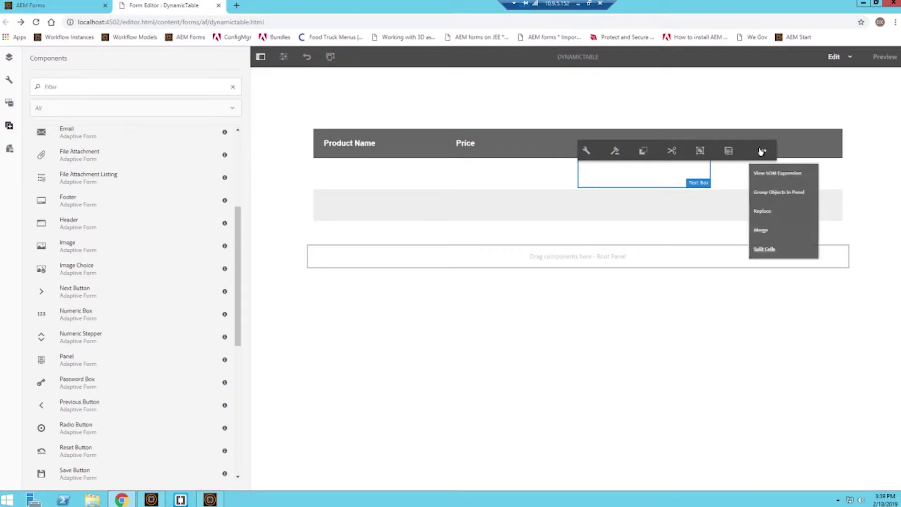
click(764, 212)
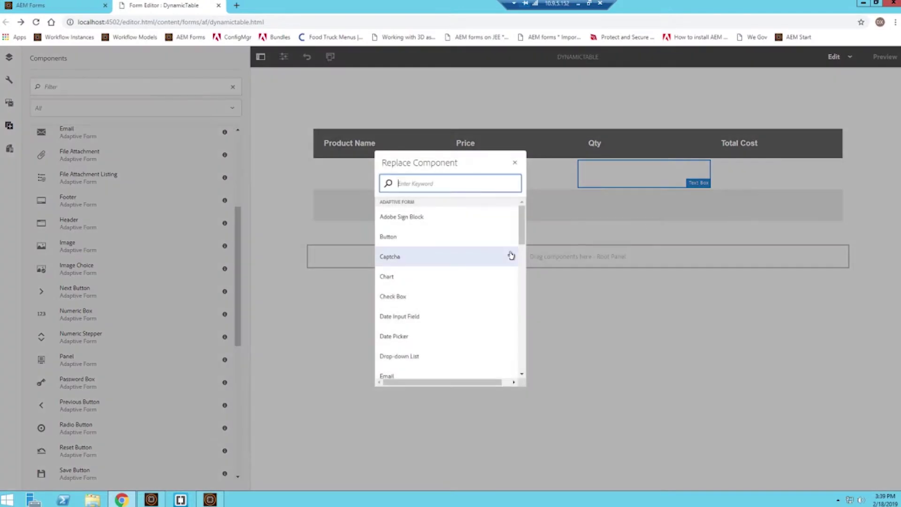
drag(521, 230, 524, 331)
click(450, 183)
text(numeric)
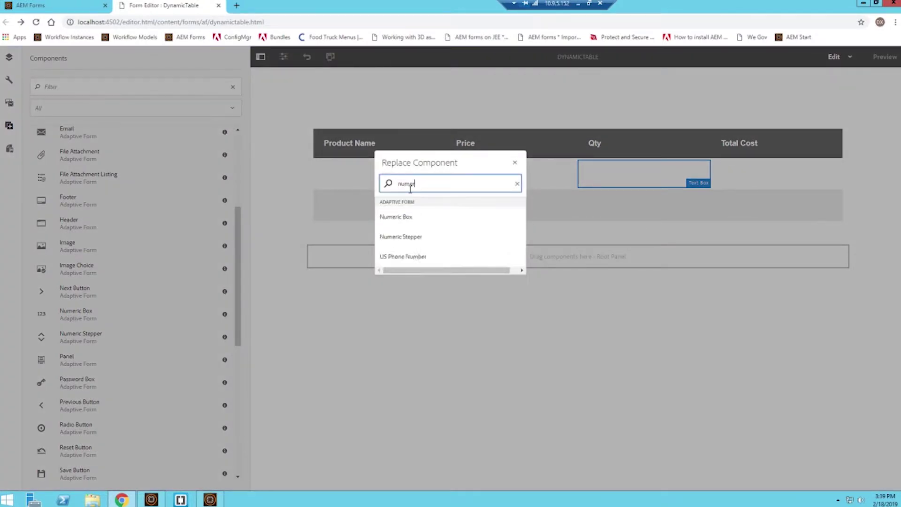
click(413, 216)
- Replace the Total Cost cell in the first row with a Numeric Box
click(813, 176)
click(829, 149)
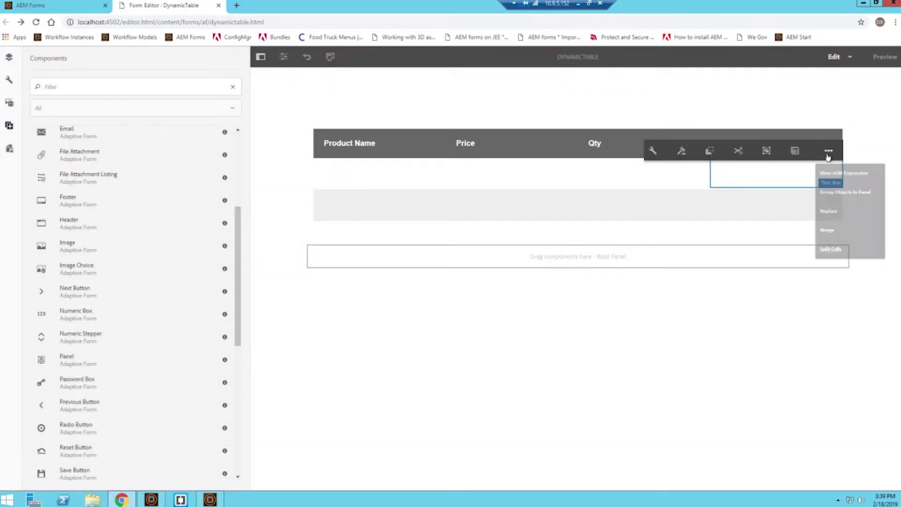
click(823, 212)
text(numeric)
click(424, 217)
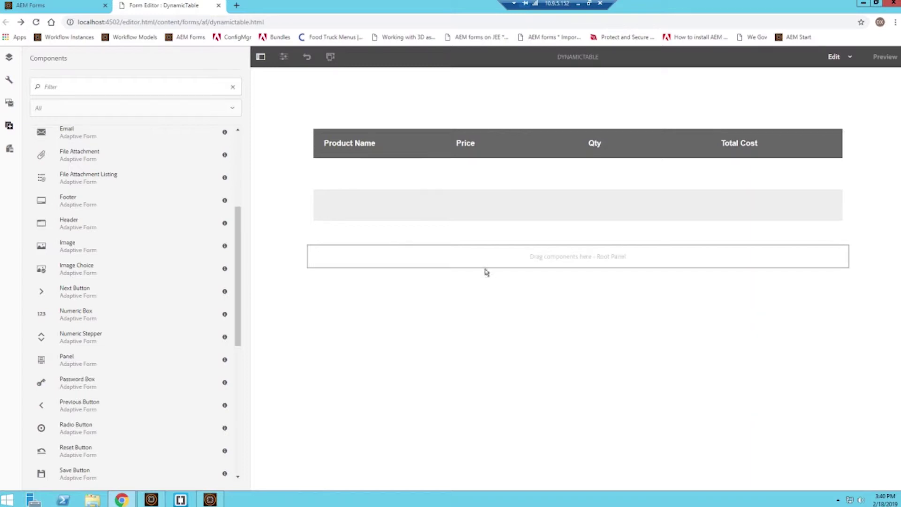
- Set Row 1's Minimum Count to 1 and Maximum Count to 10, then save
click(9, 59)
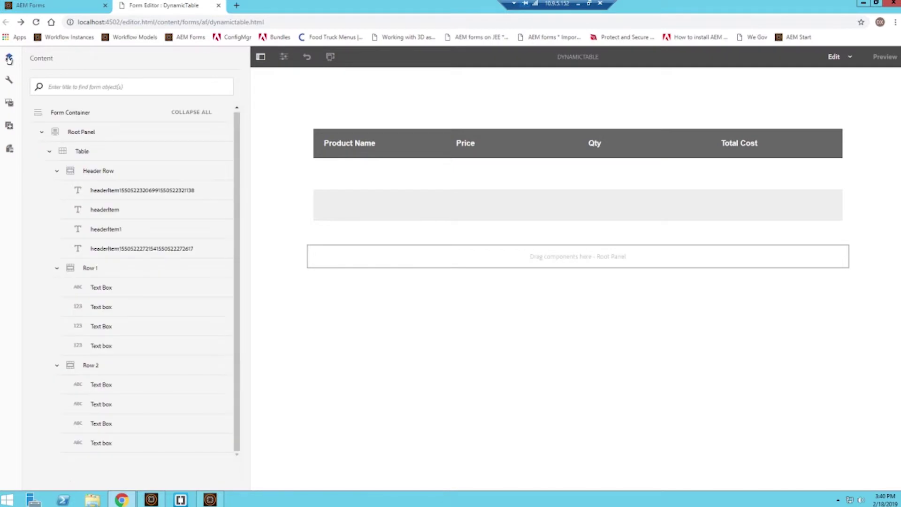
click(157, 272)
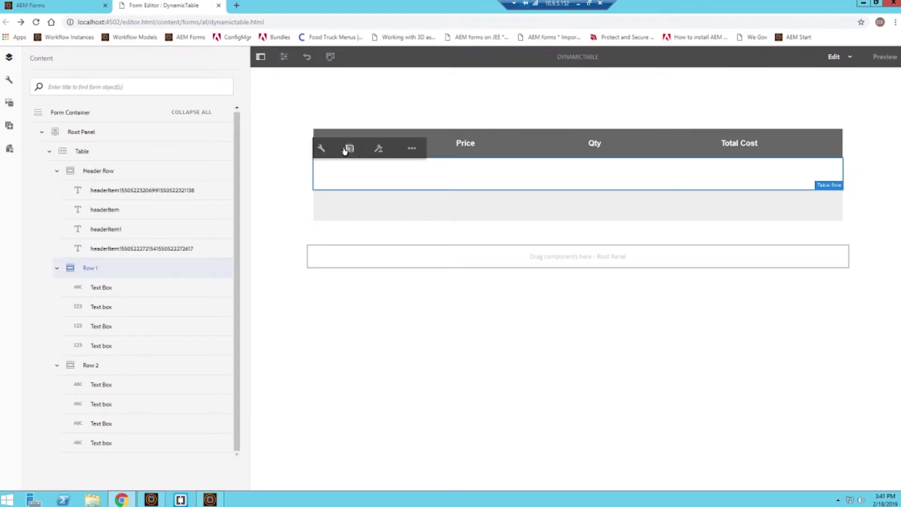
click(323, 149)
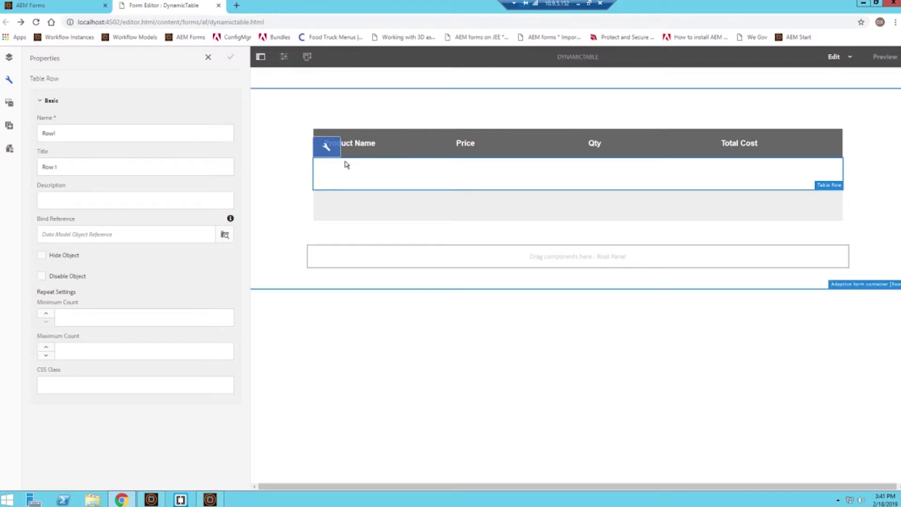
click(100, 322)
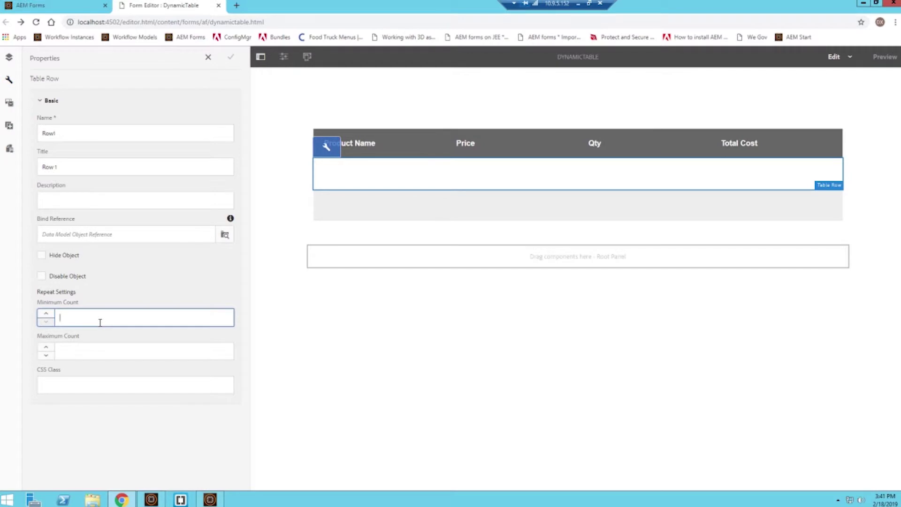
text(1)
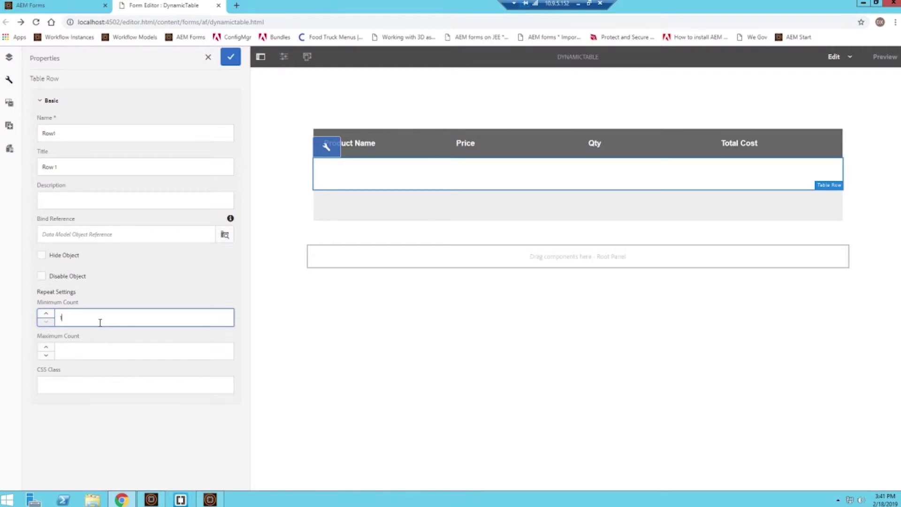
click(109, 348)
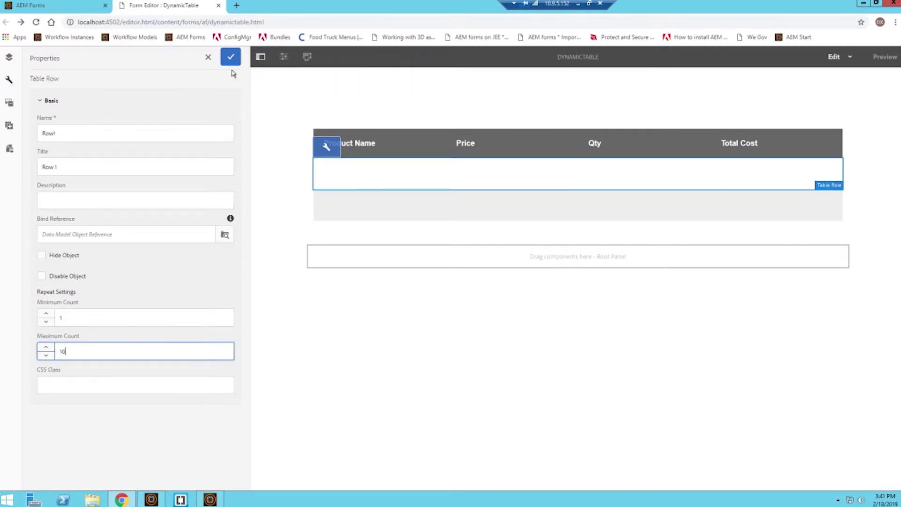
click(231, 58)
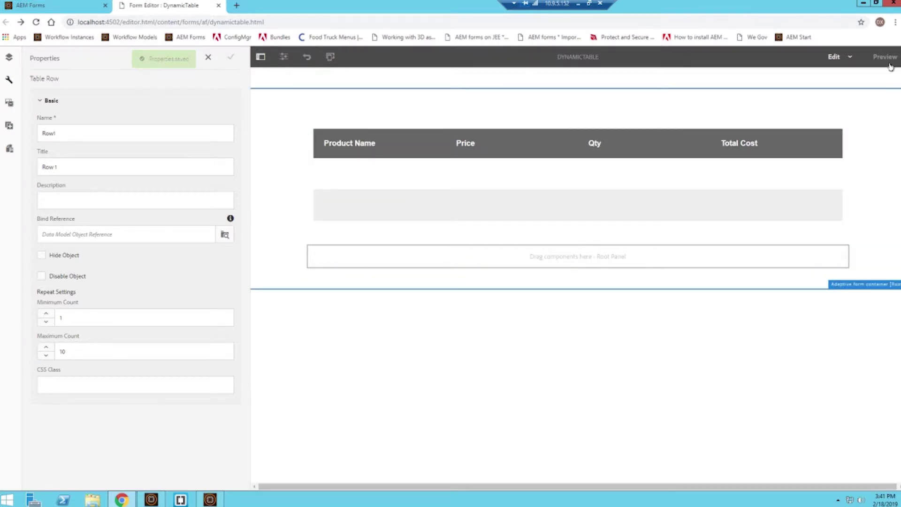
- Preview the form and add table rows until it reaches the ten-row maximum
click(886, 58)
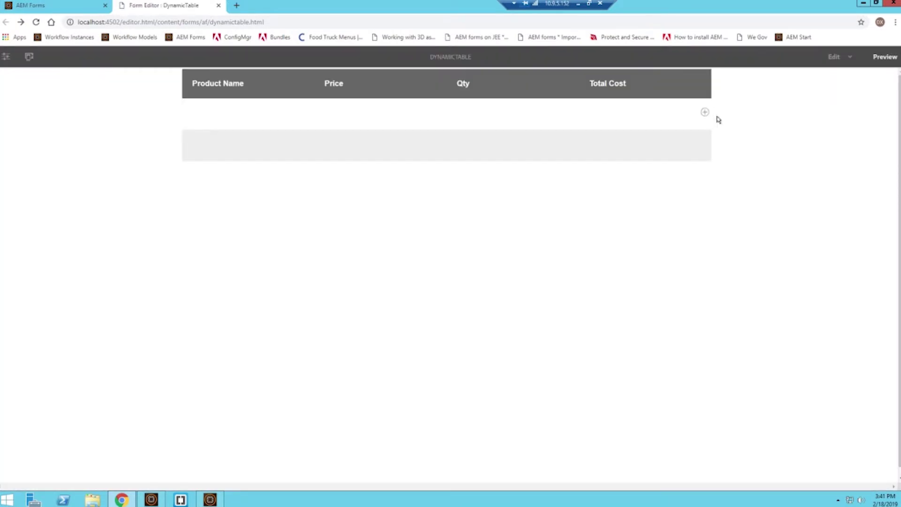
click(705, 115)
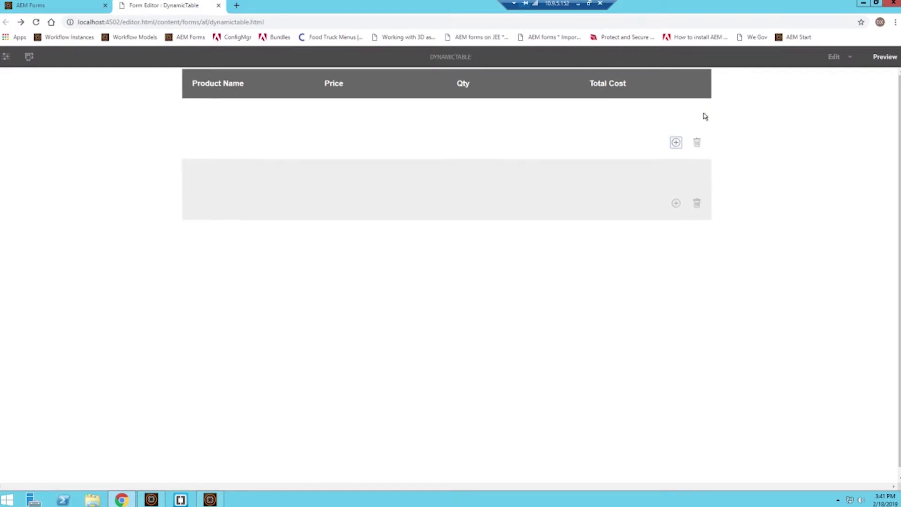
click(676, 143)
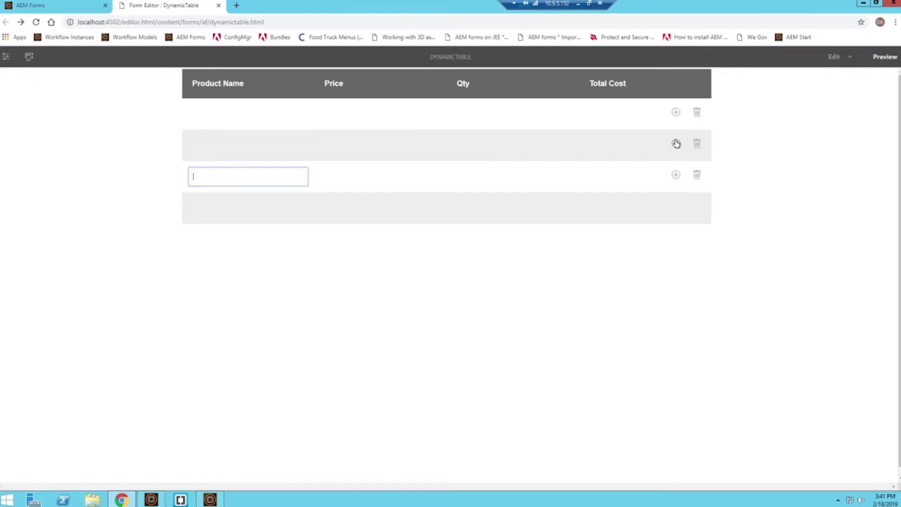
click(676, 175)
click(676, 206)
click(675, 206)
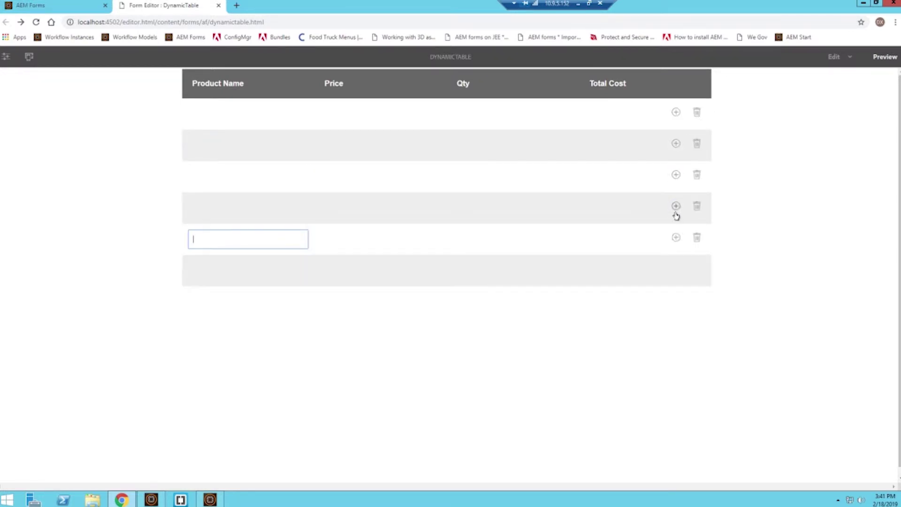
click(675, 237)
click(675, 270)
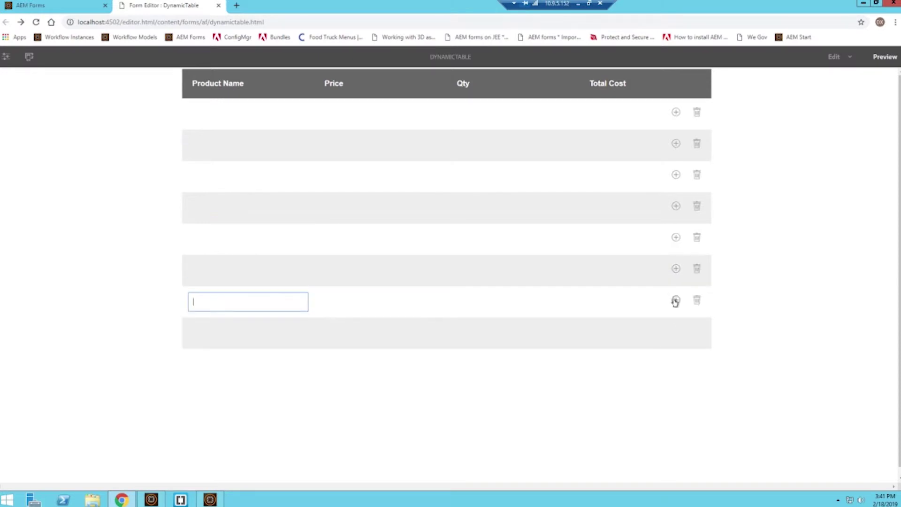
click(675, 300)
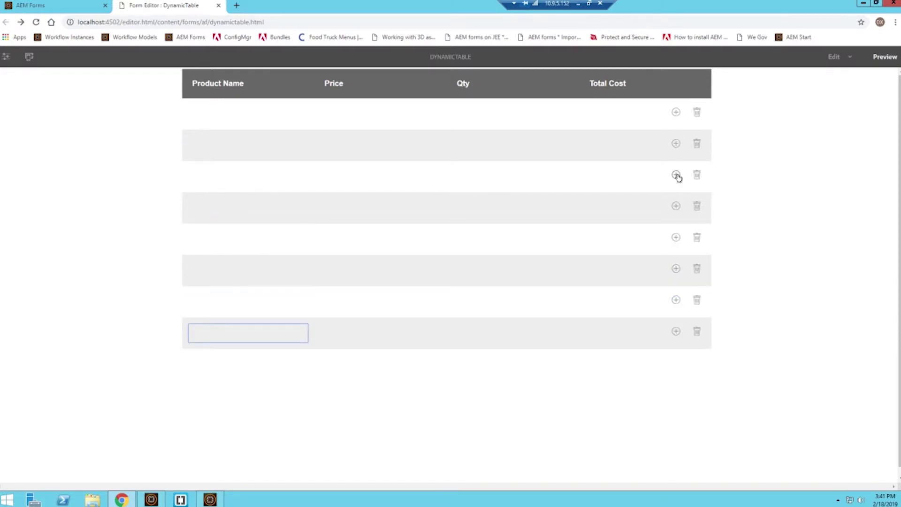
click(675, 331)
click(676, 362)
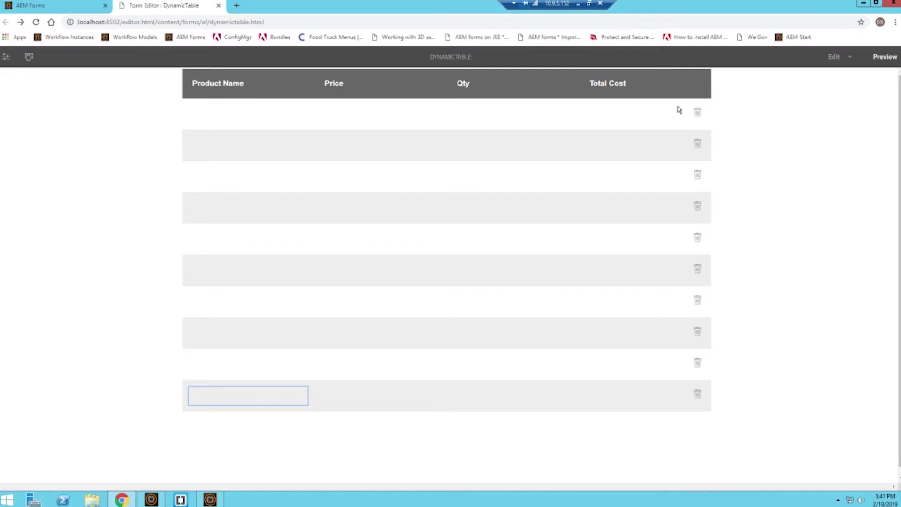
- Delete the added rows one by one, then return to edit mode
click(697, 398)
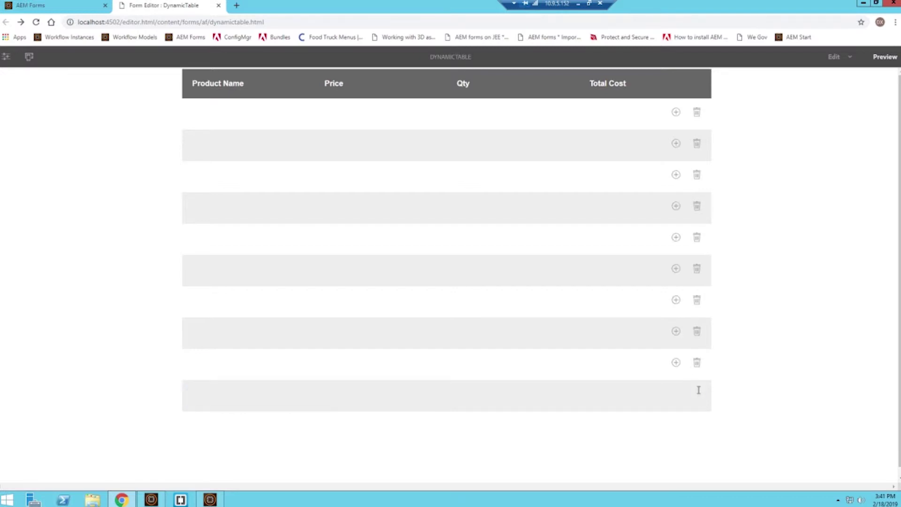
click(697, 364)
click(697, 331)
click(696, 302)
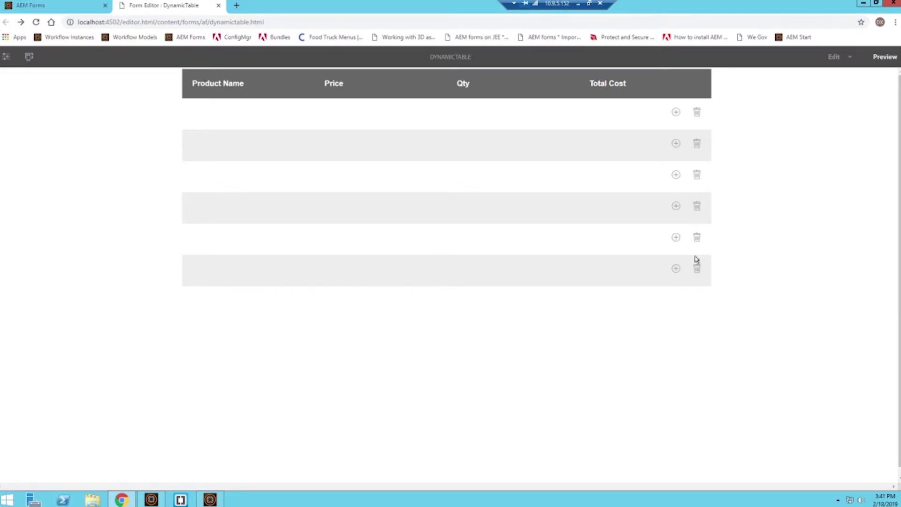
click(697, 265)
click(697, 237)
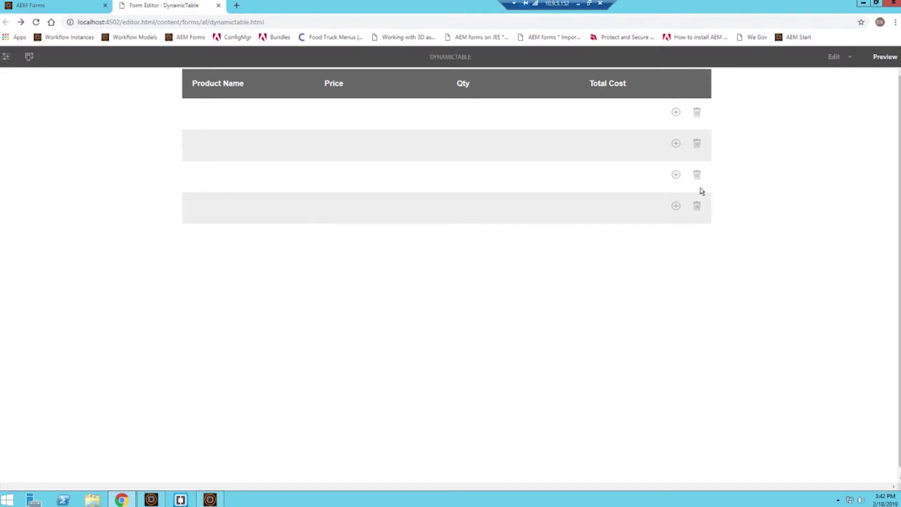
click(698, 208)
click(834, 55)
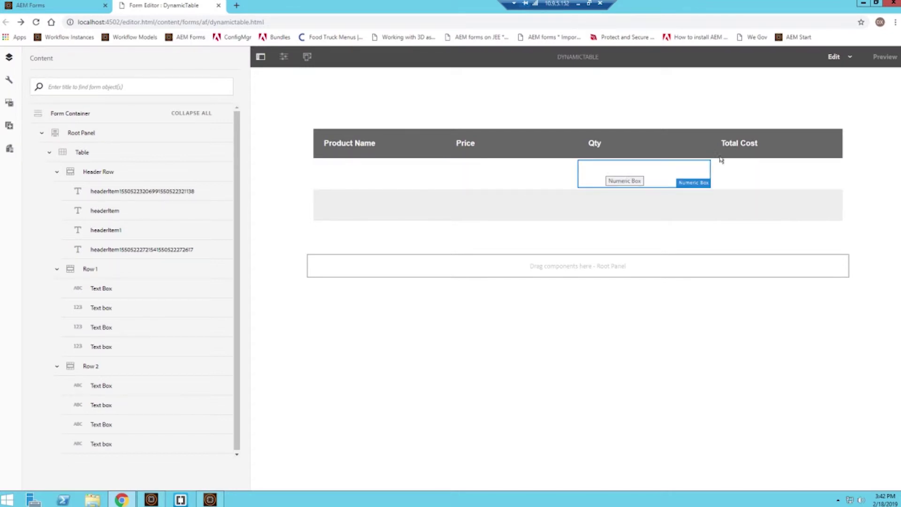
- Create a rule on the Total Cost cell that sets its value from a mathematical expression
click(777, 181)
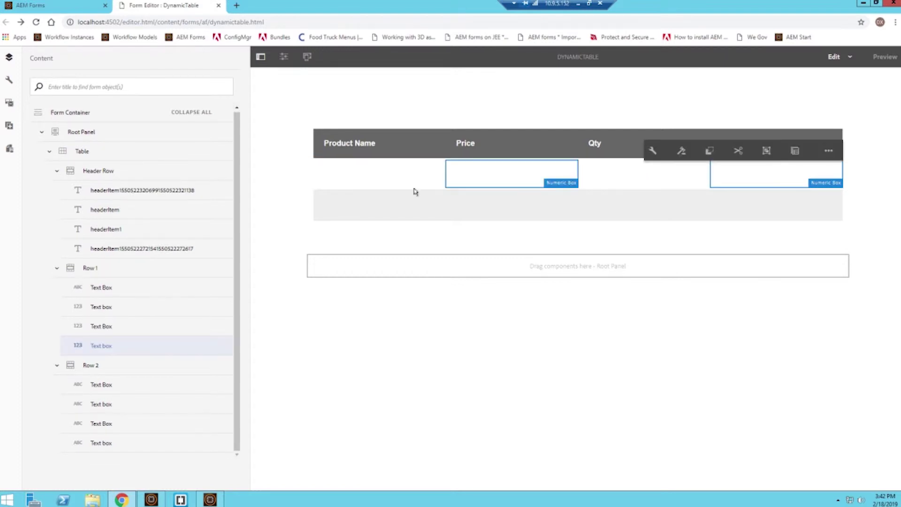
click(681, 151)
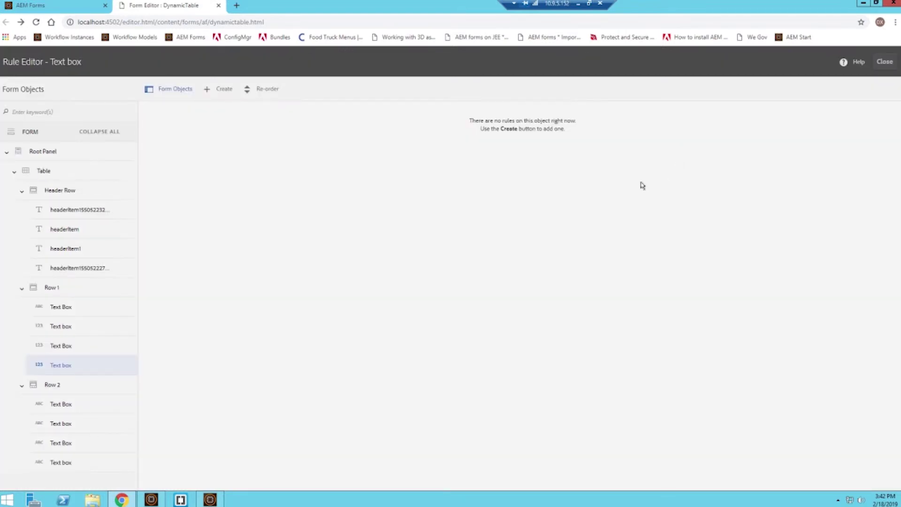
click(223, 91)
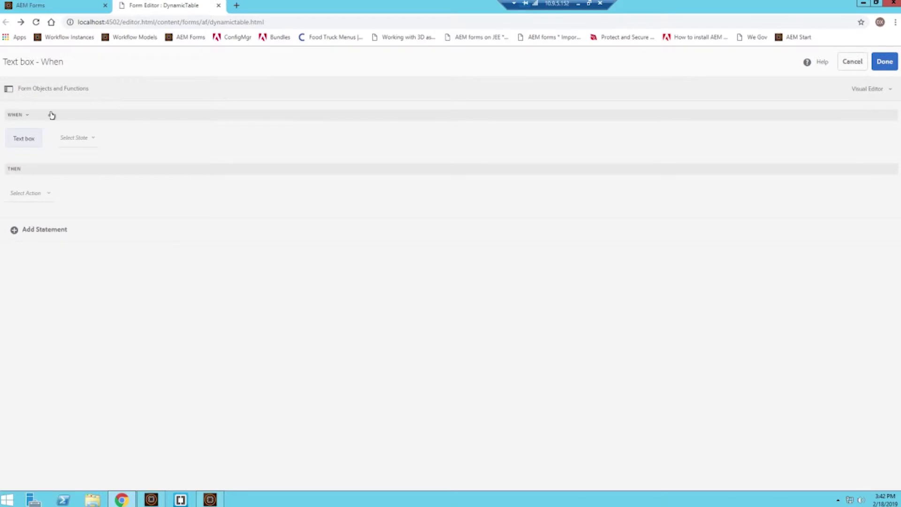
click(24, 121)
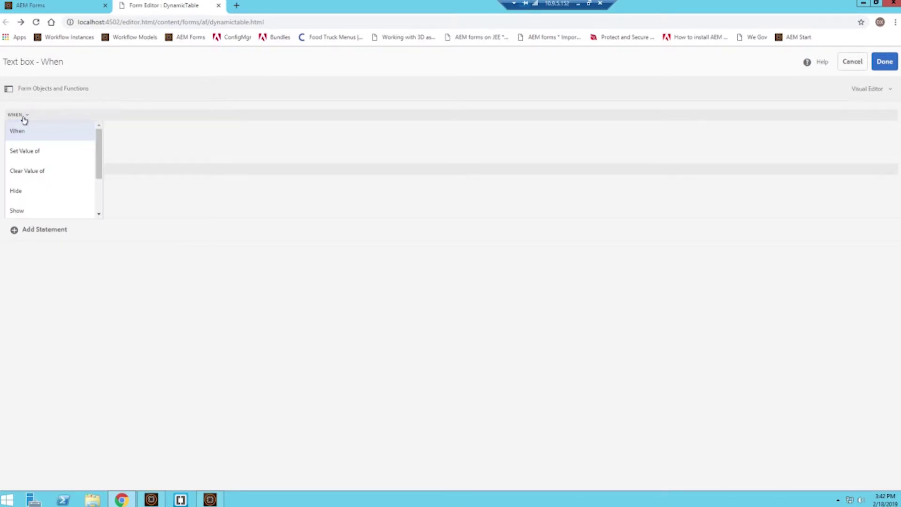
click(32, 151)
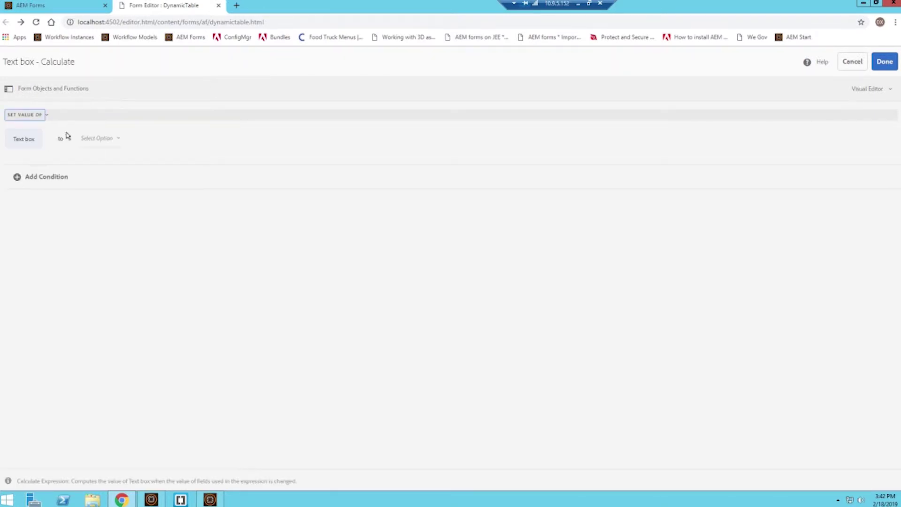
click(110, 140)
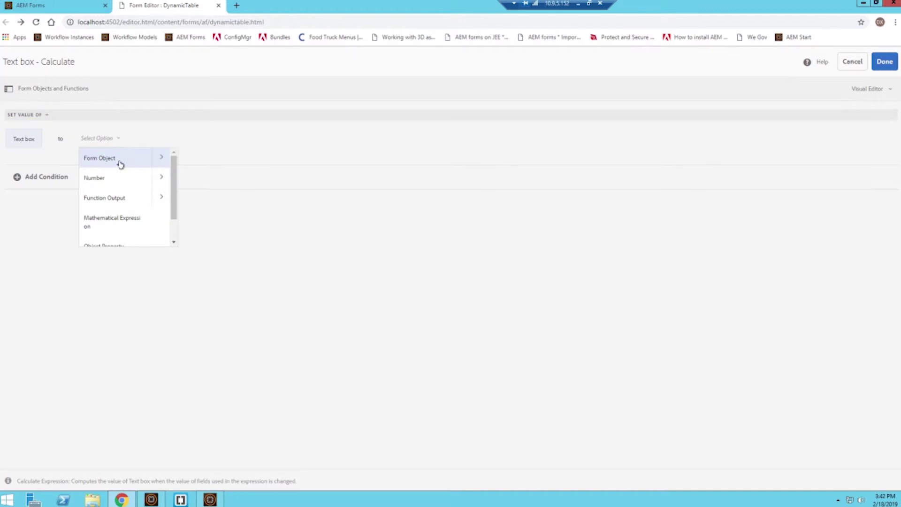
click(130, 221)
- Build the expression Price × Qty from the form objects and save the rule
click(156, 152)
scroll(173, 207, down, 2)
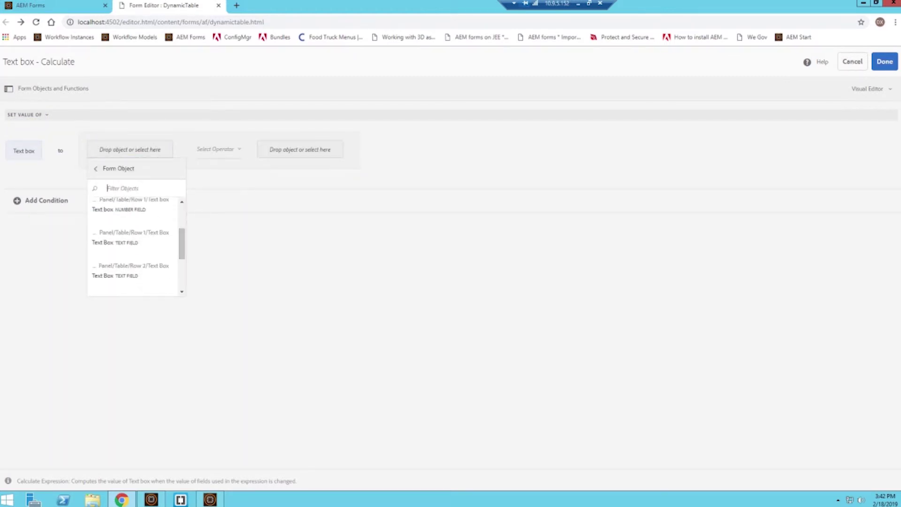
click(7, 89)
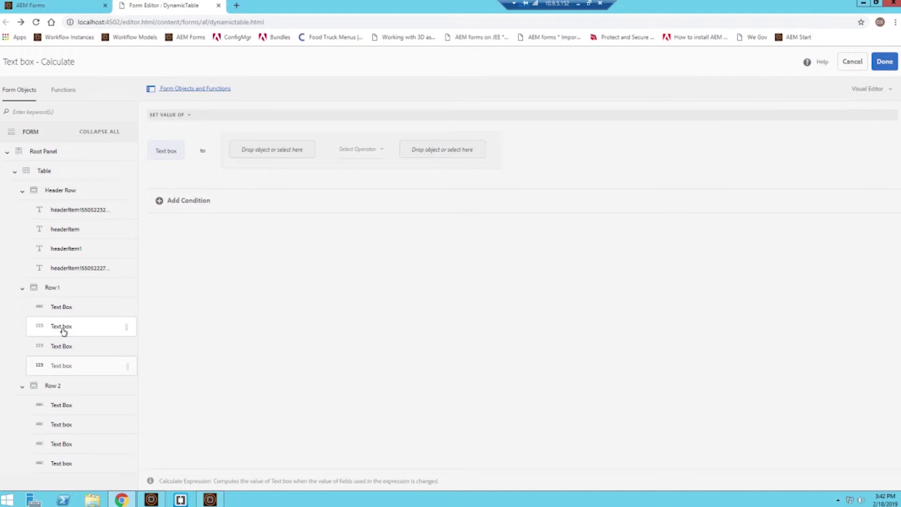
drag(63, 331, 267, 150)
drag(68, 351, 374, 153)
click(327, 149)
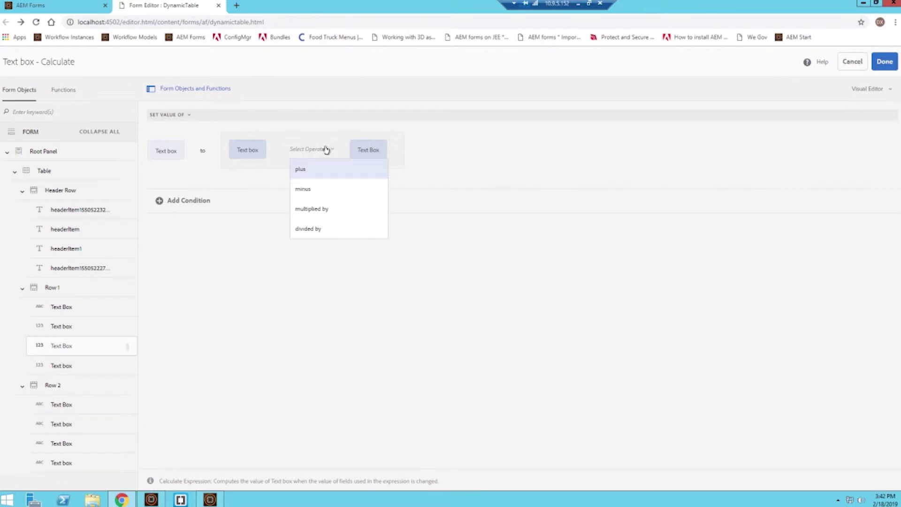
click(318, 209)
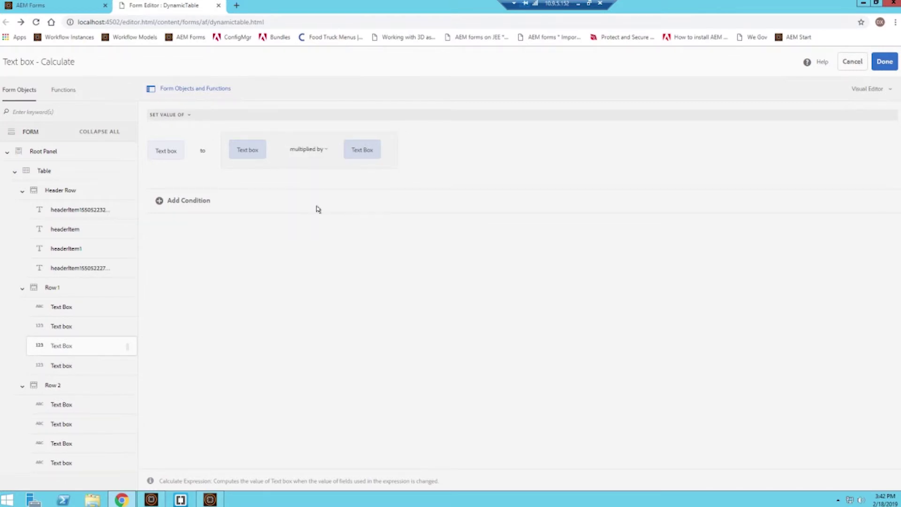
click(891, 61)
- Close the rules, preview, and enter Price 5 and Qty 2 in the first row, giving 10
click(885, 62)
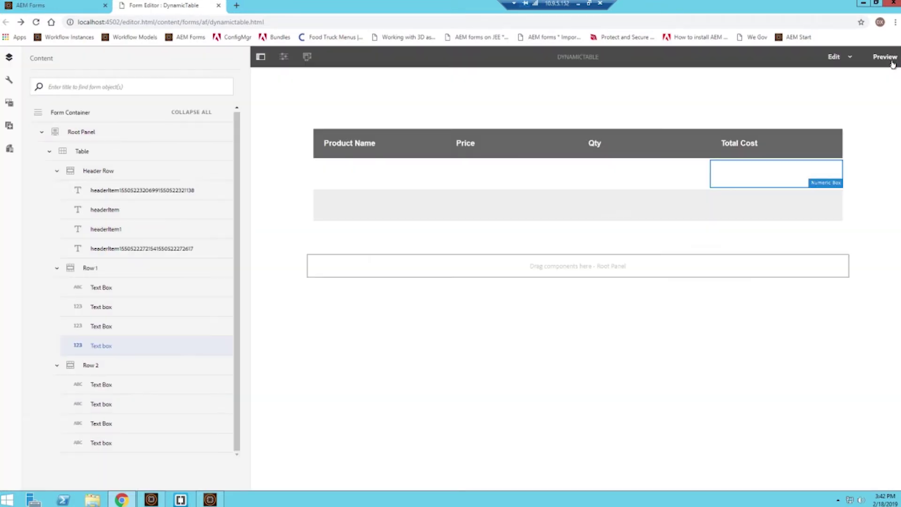
click(885, 57)
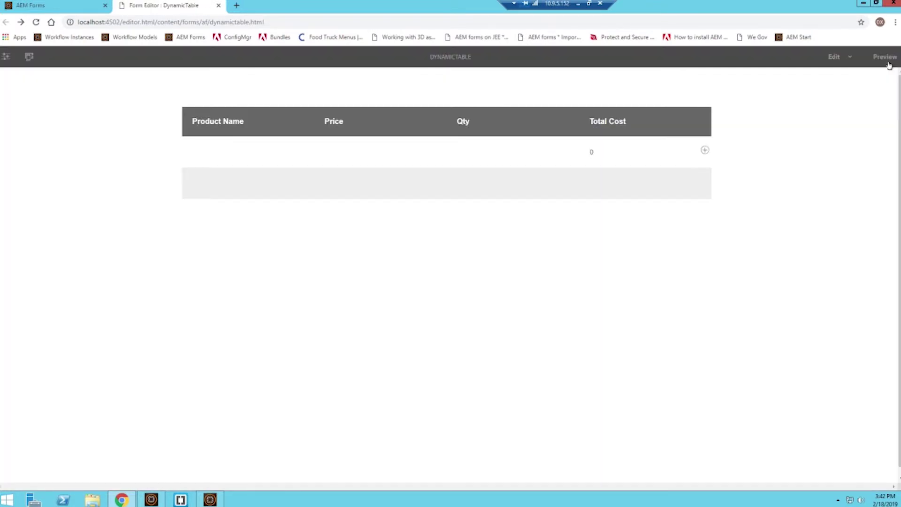
click(359, 120)
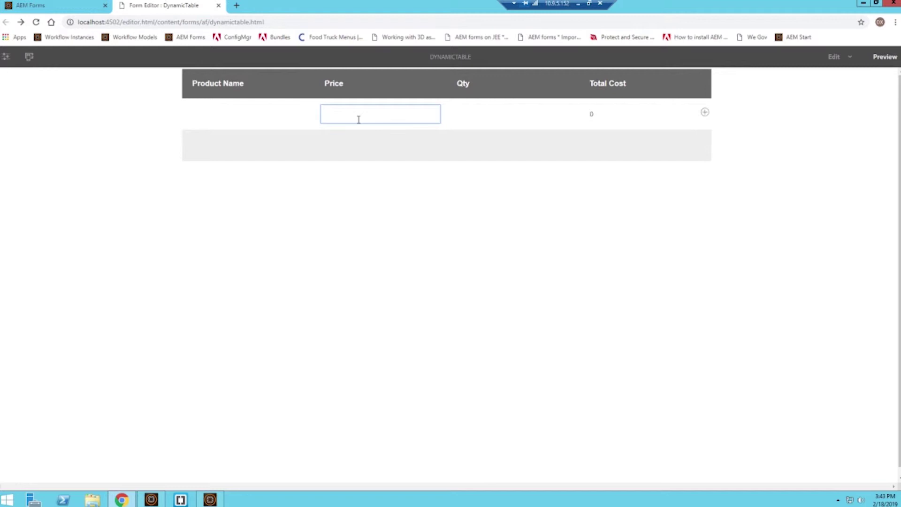
click(474, 114)
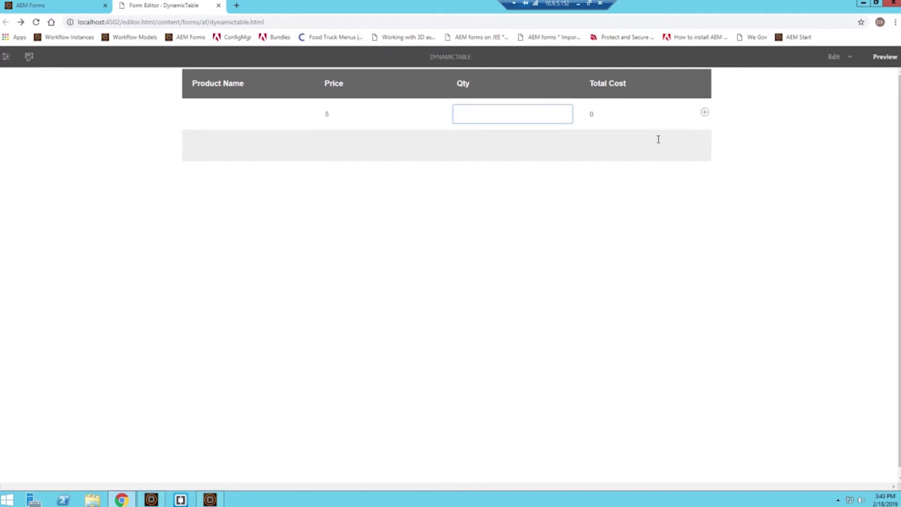
text(2)
click(778, 137)
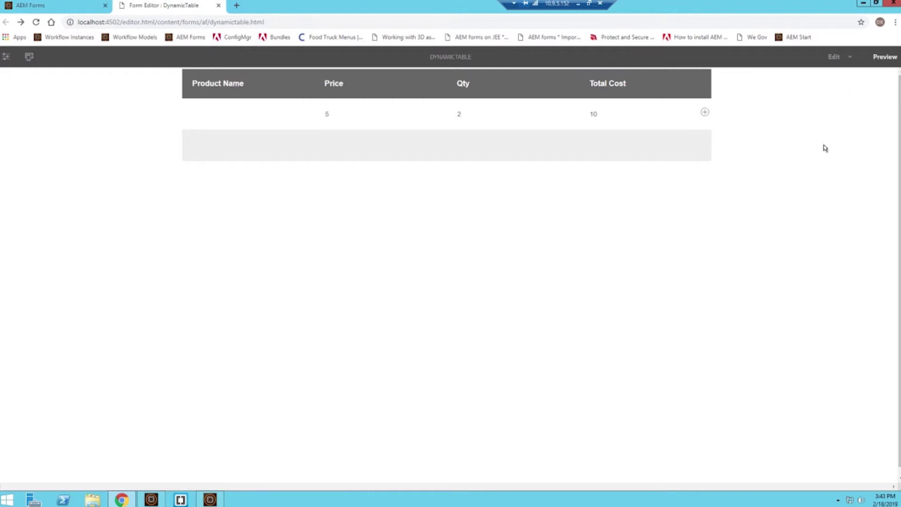
- Add a second row and enter Price 10 and Qty 5, giving Total Cost 50
click(707, 112)
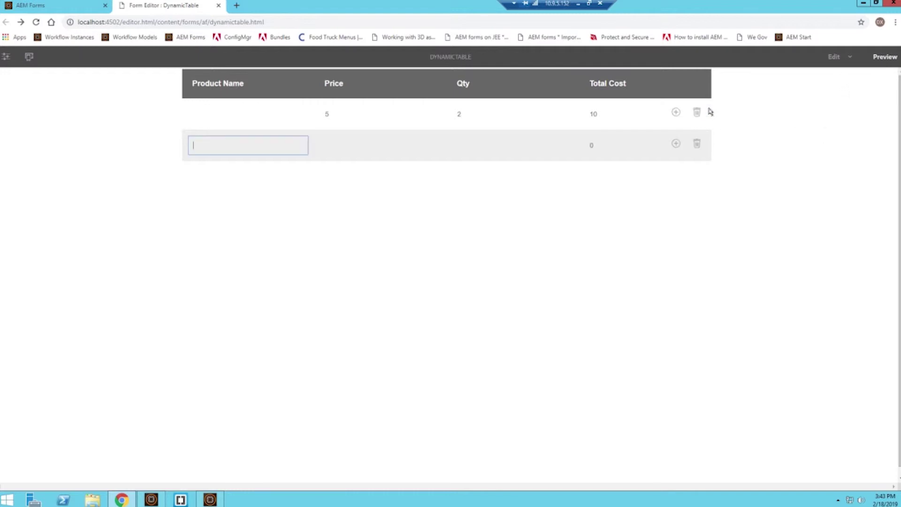
click(409, 149)
text(10)
click(485, 143)
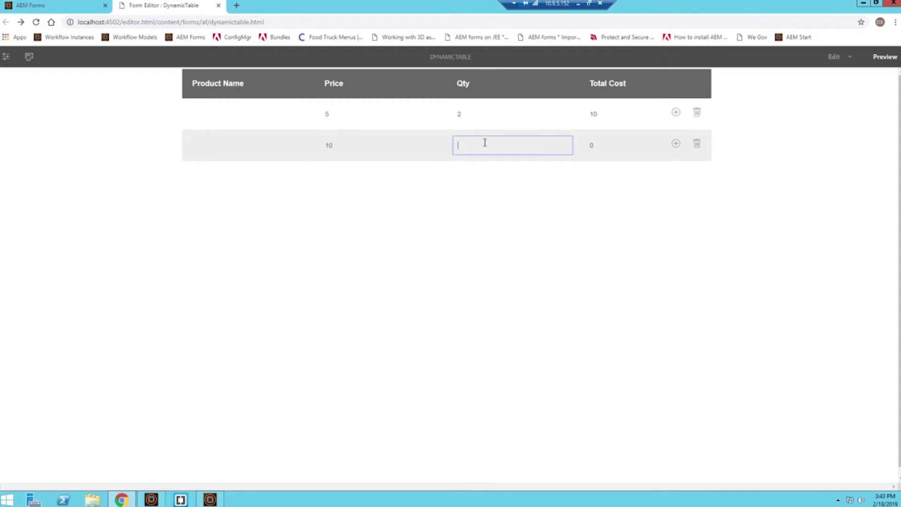
text(5)
click(784, 187)
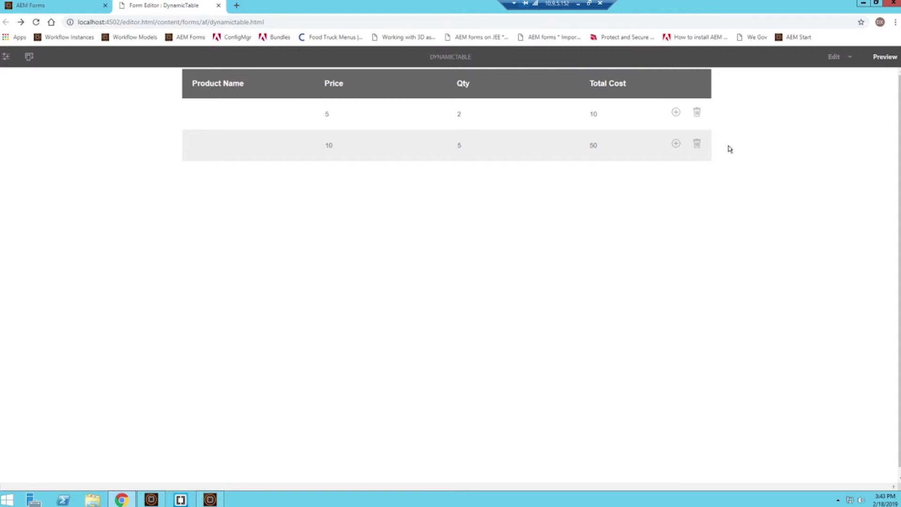
- Back in edit mode, set the second-row Qty field's placeholder to 'Grand Total:' and save
click(833, 58)
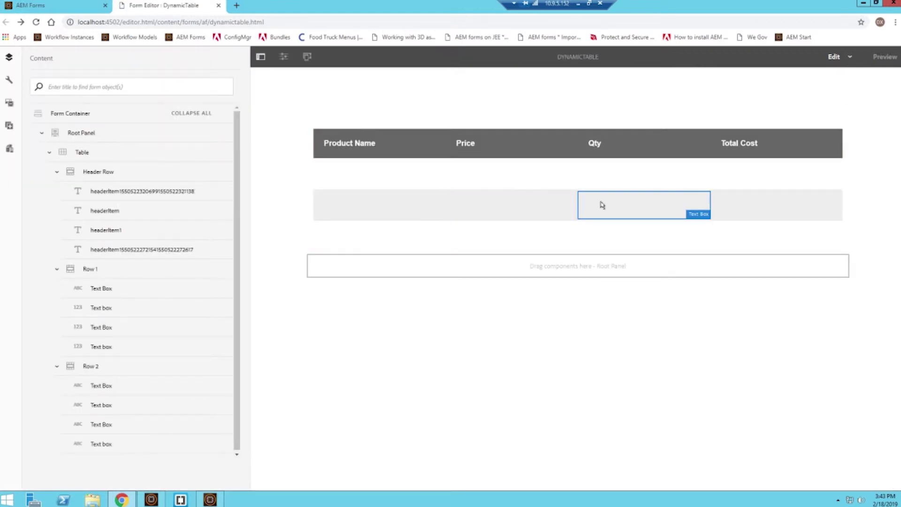
click(603, 205)
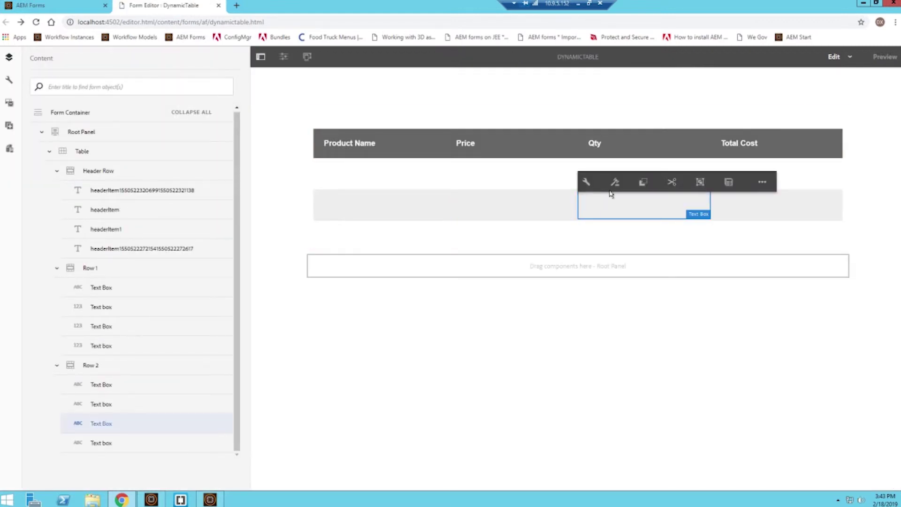
click(586, 182)
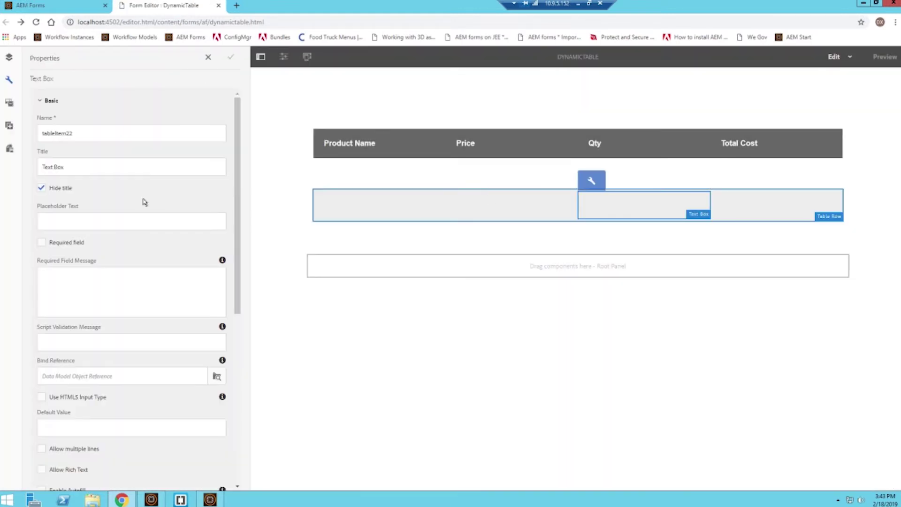
click(94, 223)
text(Total Cost)
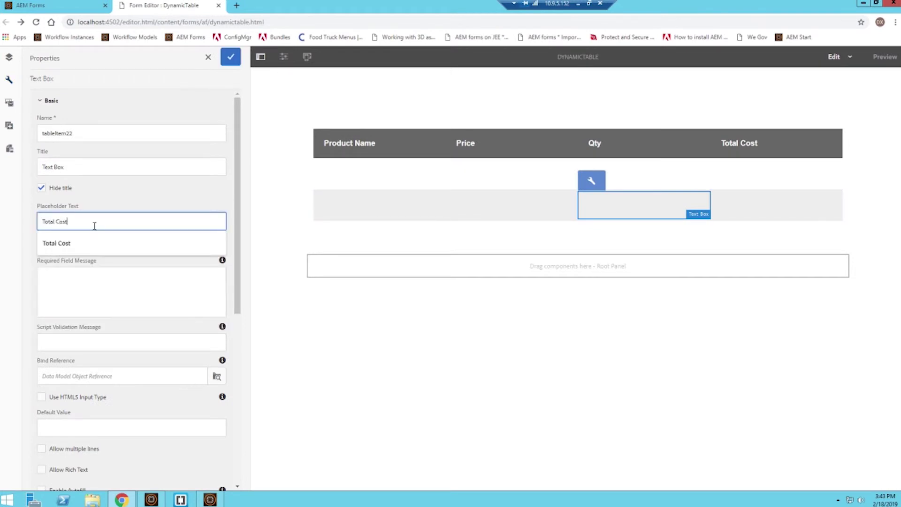
key(Escape)
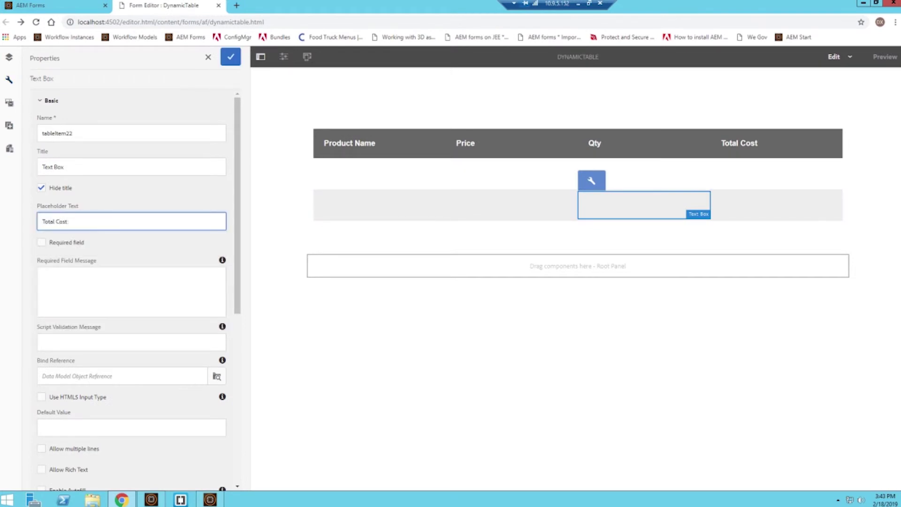
text(Grand Total)
key(Delete)
key(Delete)
click(230, 62)
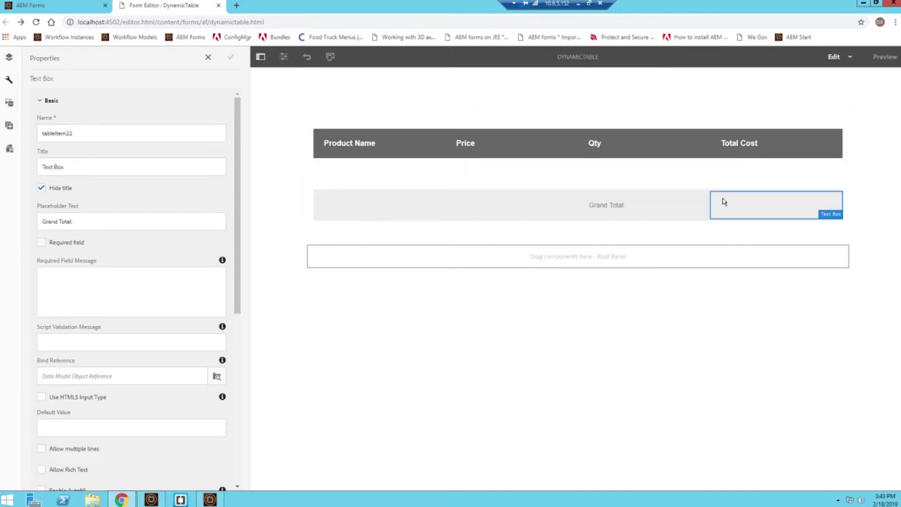
- Replace the Total Cost text box beside Grand Total with a Numeric Box
click(761, 206)
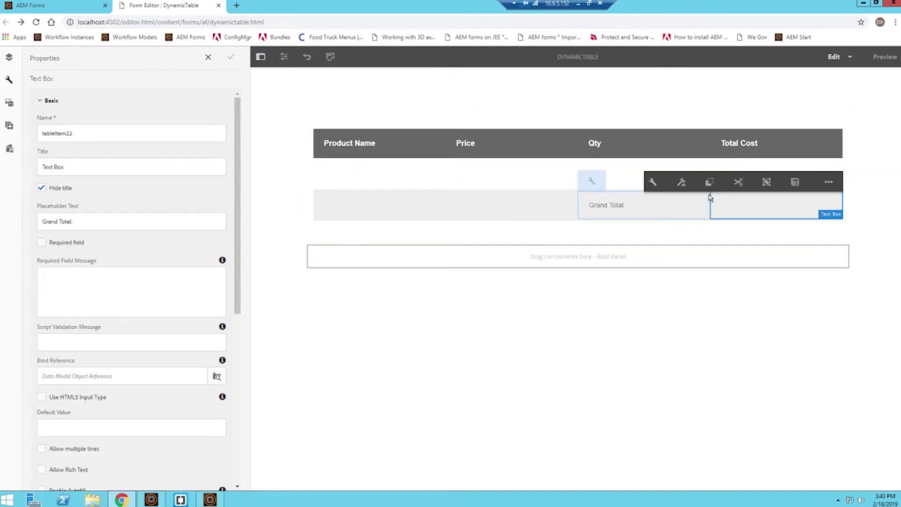
click(830, 183)
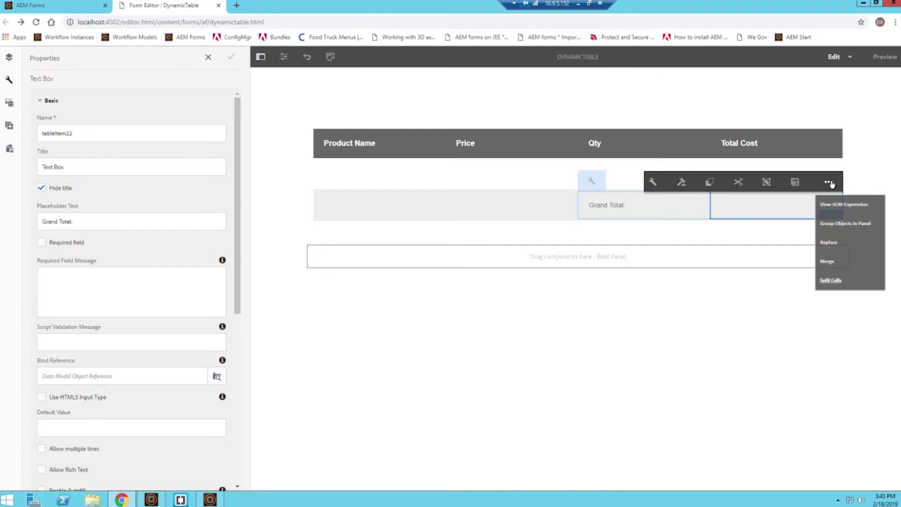
click(840, 243)
click(439, 182)
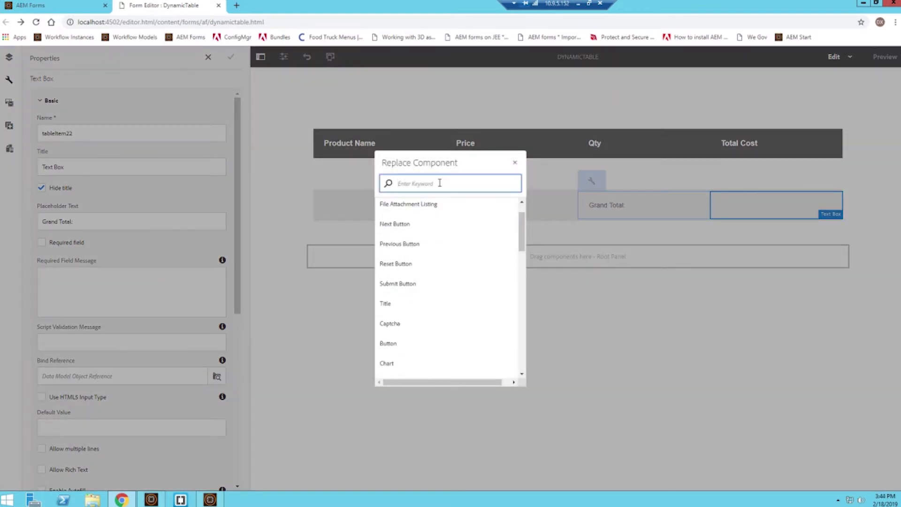
text(numer)
click(419, 218)
click(751, 198)
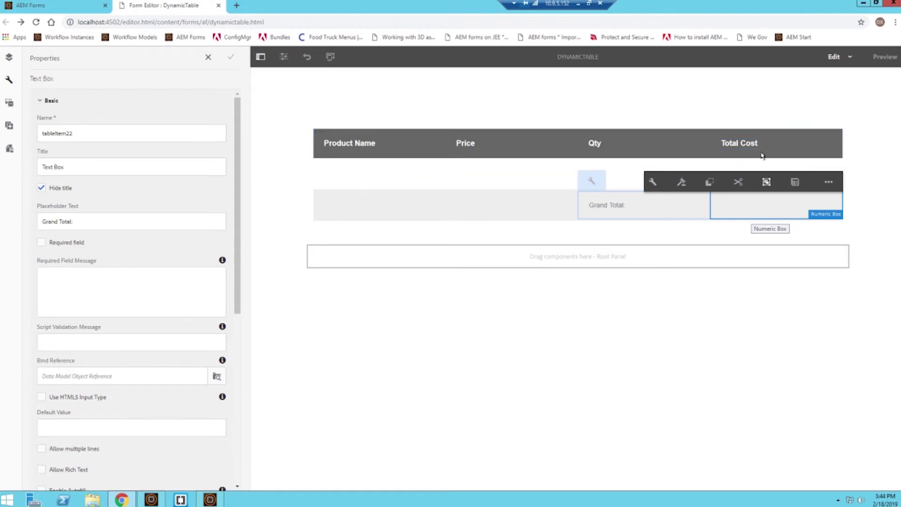
- Create a Set Value of rule on Grand Total using the Sum function output
click(682, 181)
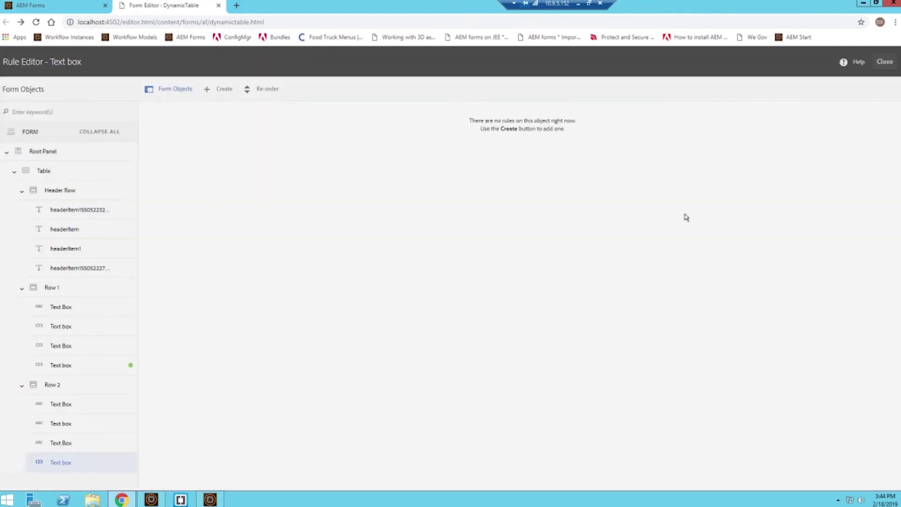
click(214, 89)
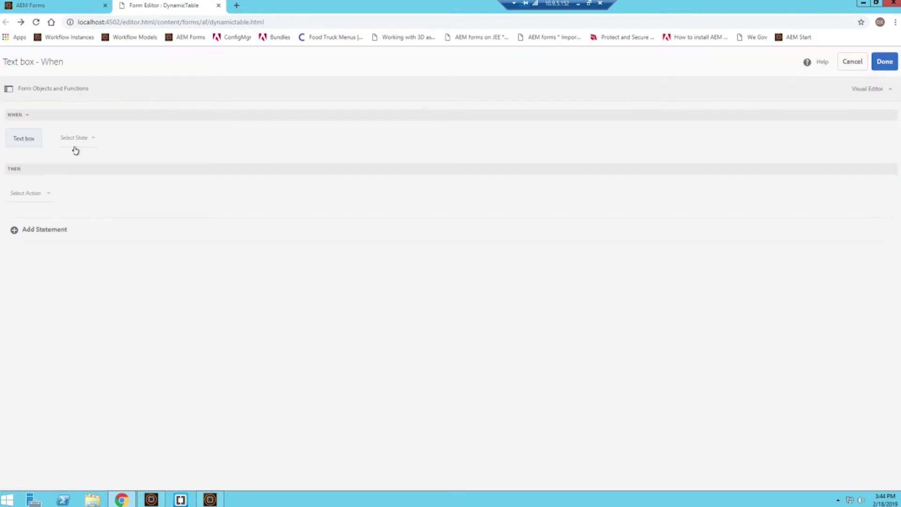
click(20, 116)
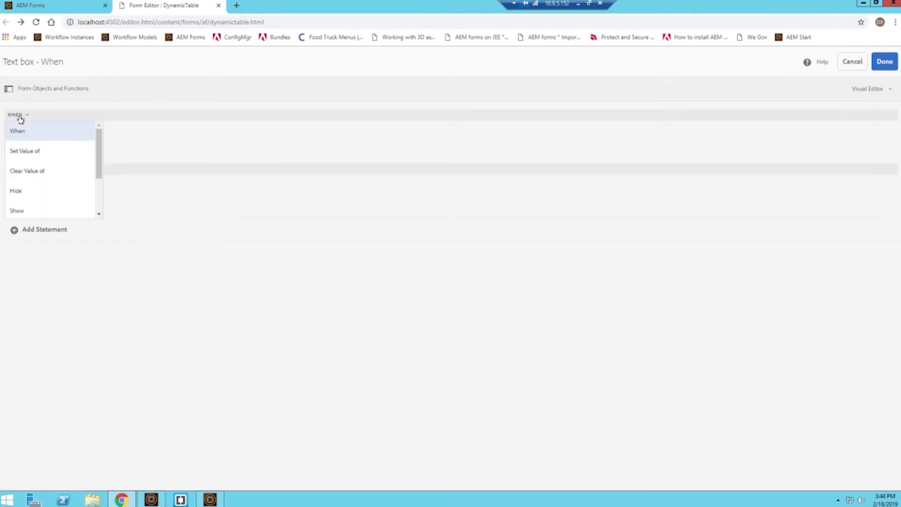
click(37, 152)
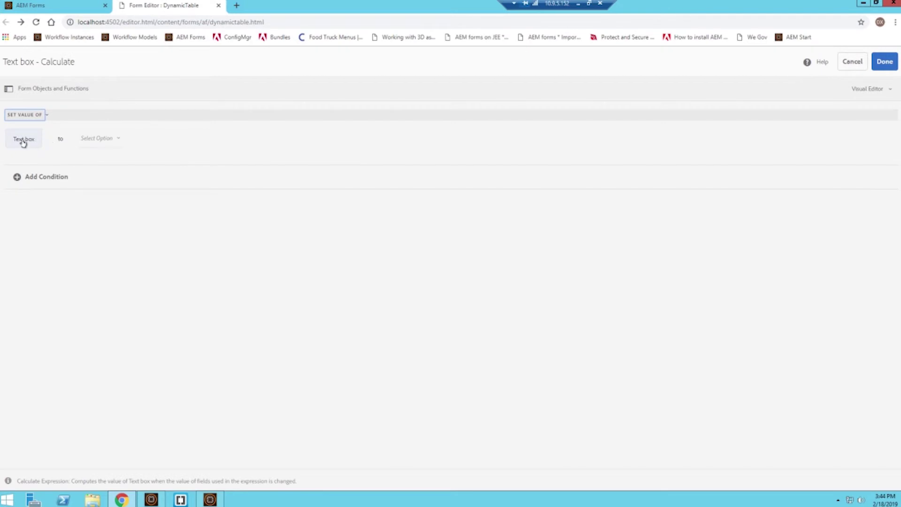
click(107, 140)
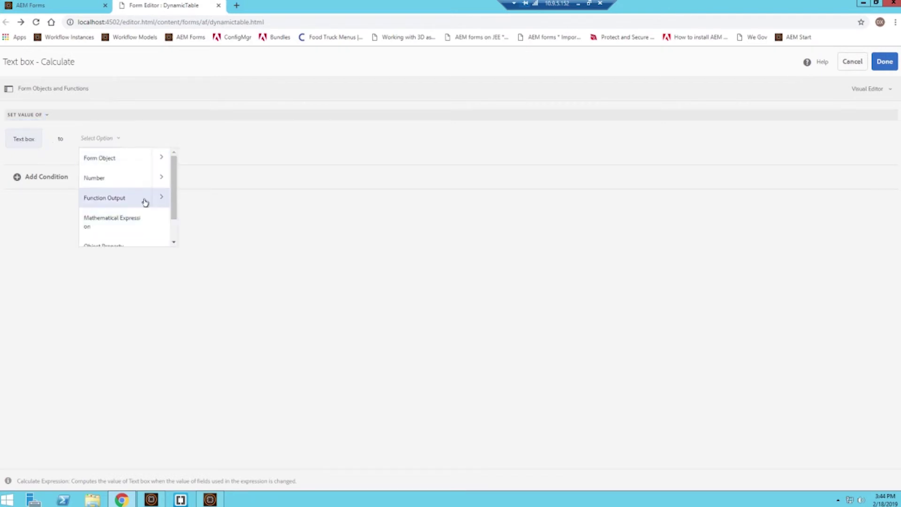
scroll(146, 202, down, 1)
scroll(148, 202, up, 1)
click(159, 199)
click(128, 141)
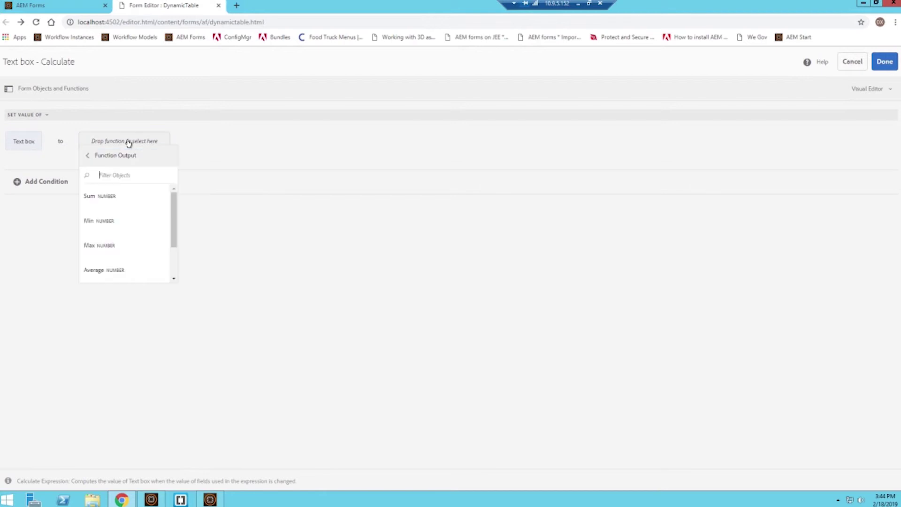
click(105, 196)
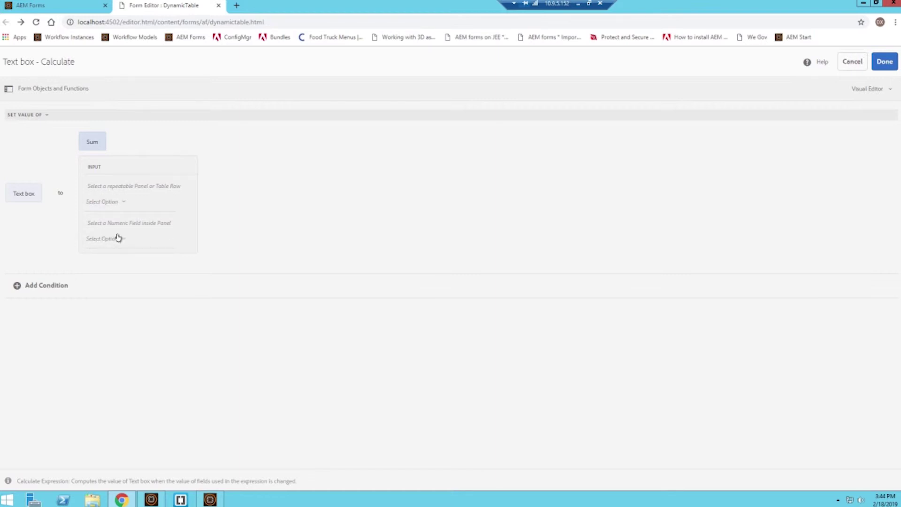
- Feed Row 1 and its Total Cost field into Sum, then save and close the rule
click(5, 88)
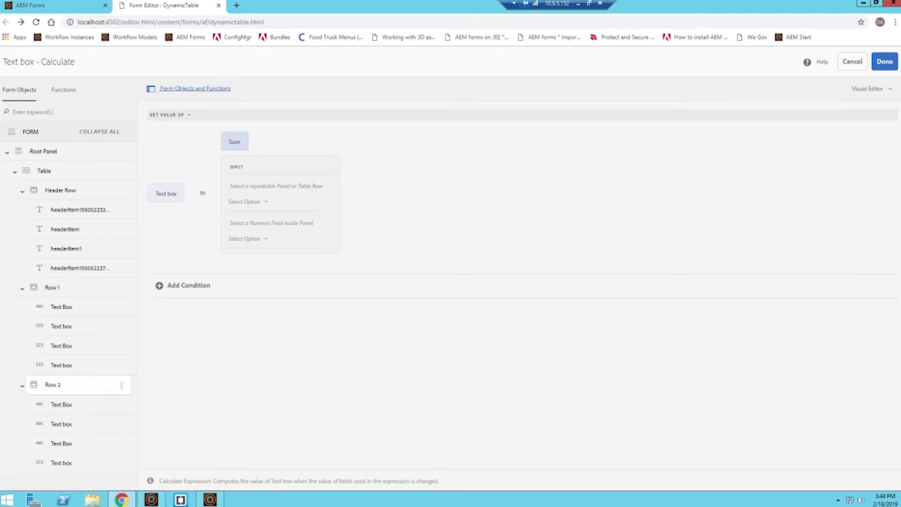
drag(50, 289, 248, 207)
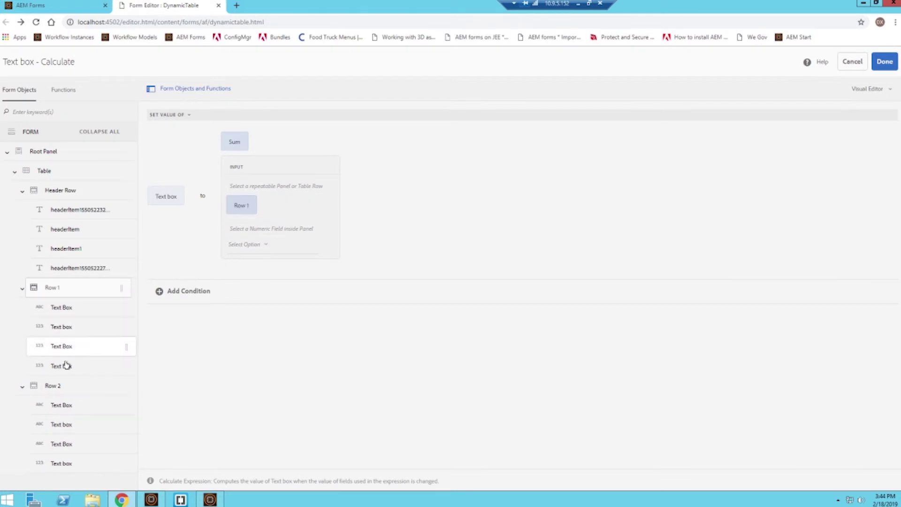
drag(59, 369, 249, 249)
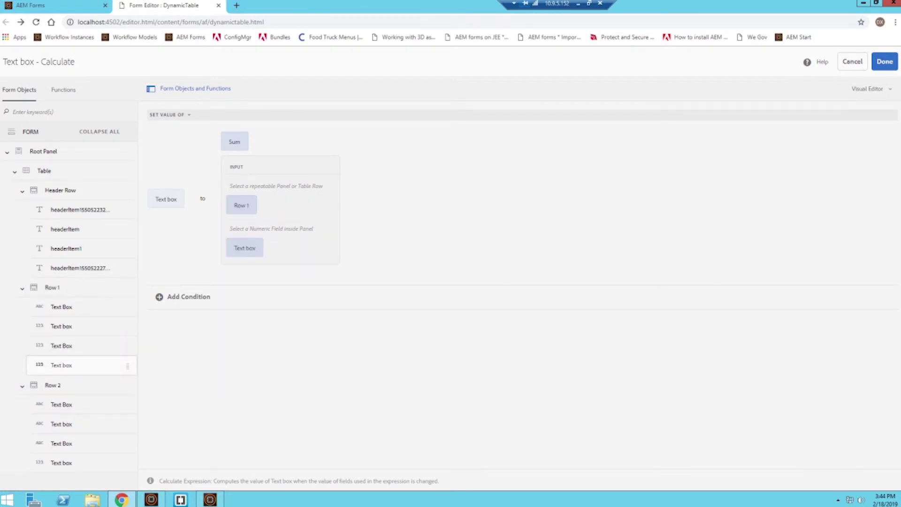
click(884, 61)
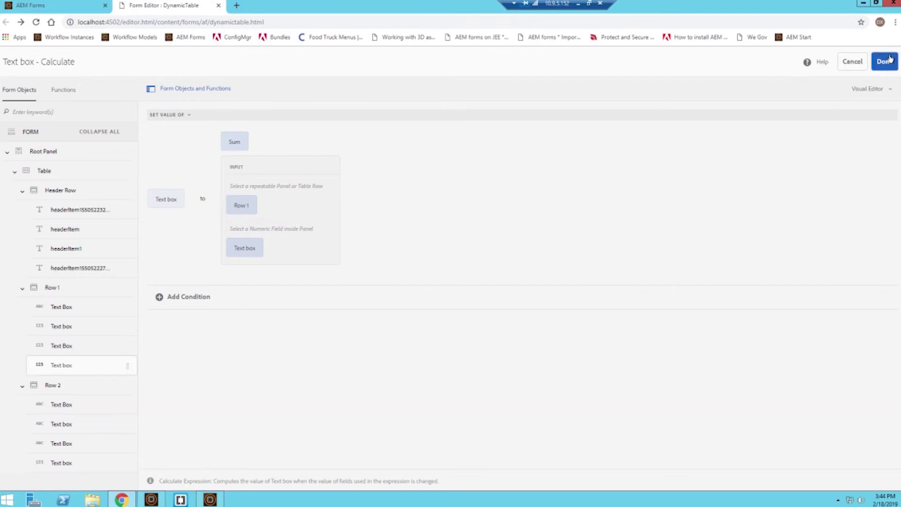
click(885, 59)
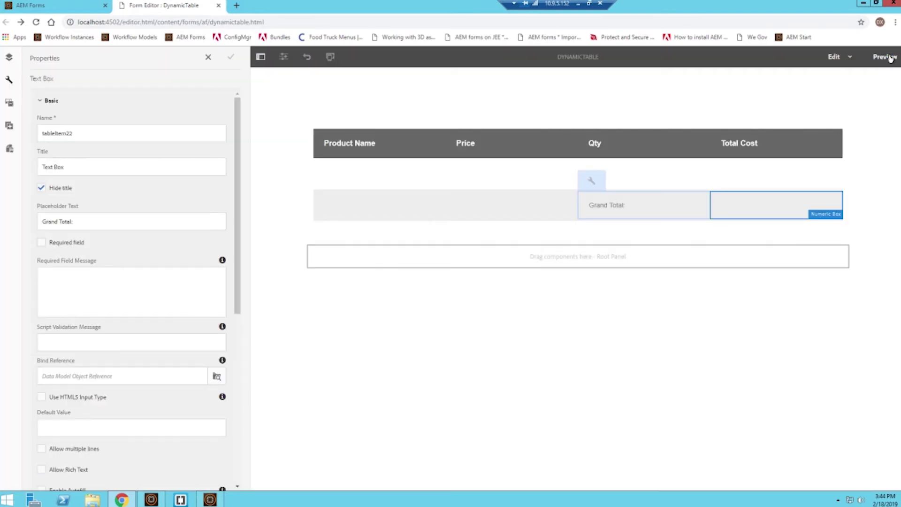
- In preview, enter Price 5 and Qty 10 in the first row, giving Total Cost 50
click(891, 57)
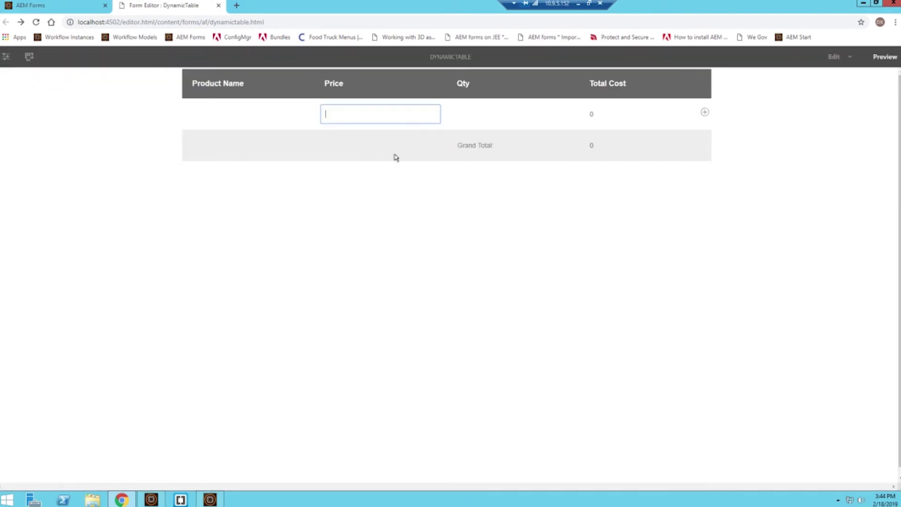
text(5)
click(473, 111)
text(10)
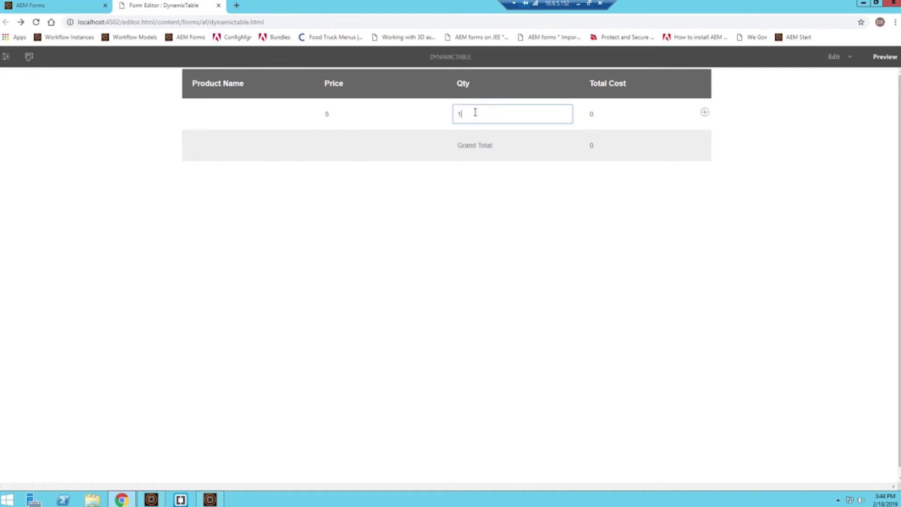
click(807, 155)
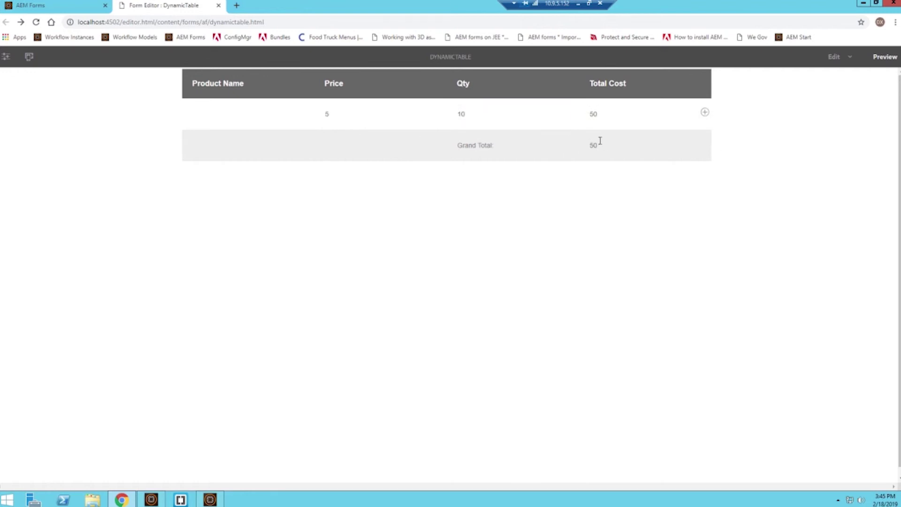
- Add a second row with Price 3 and Qty 30, giving Total Cost 90
click(705, 112)
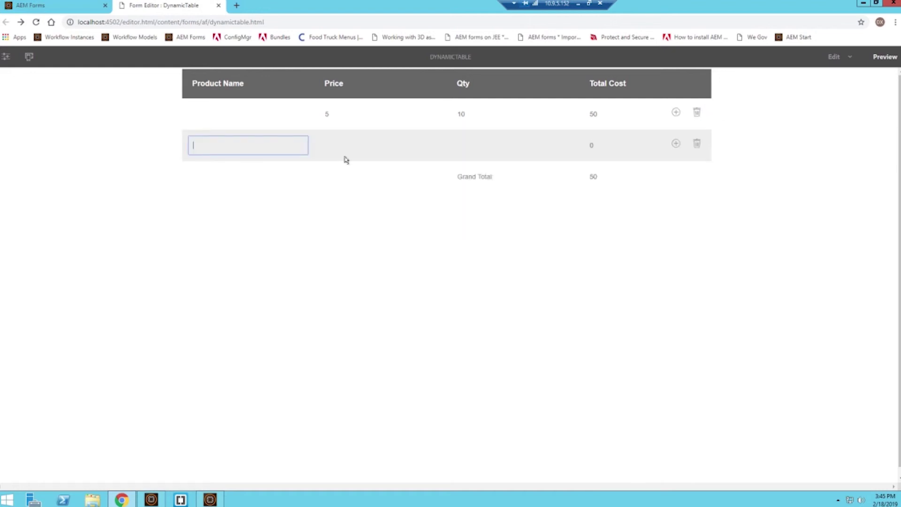
click(361, 149)
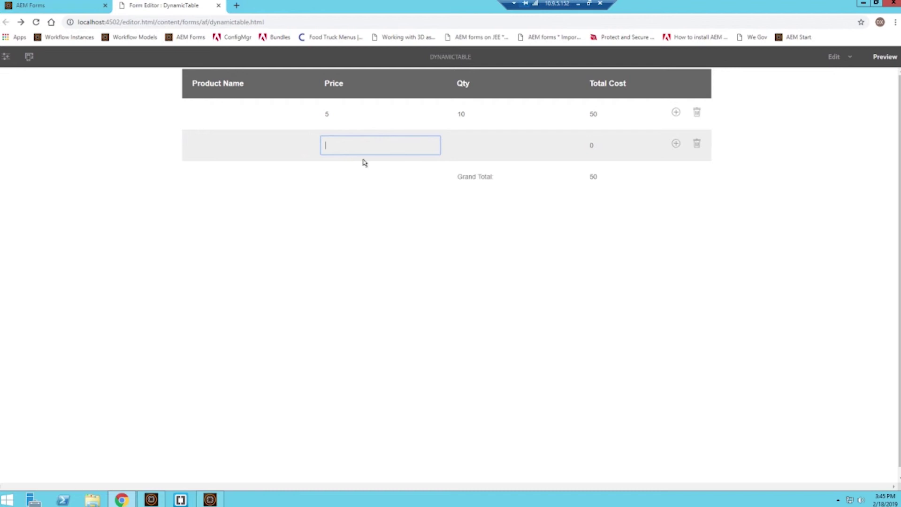
text(3)
click(462, 144)
text(30)
click(807, 210)
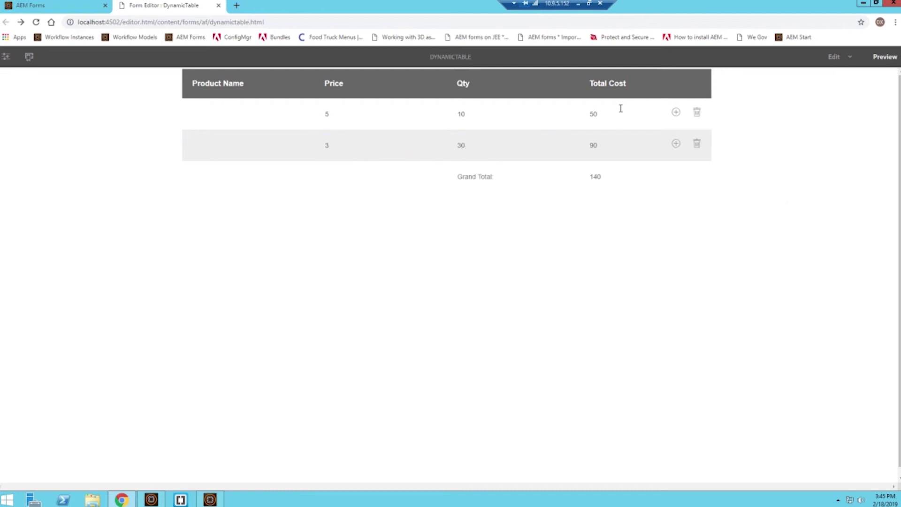
- Name the second row's product Shirts and the first row's product Shoes
click(238, 151)
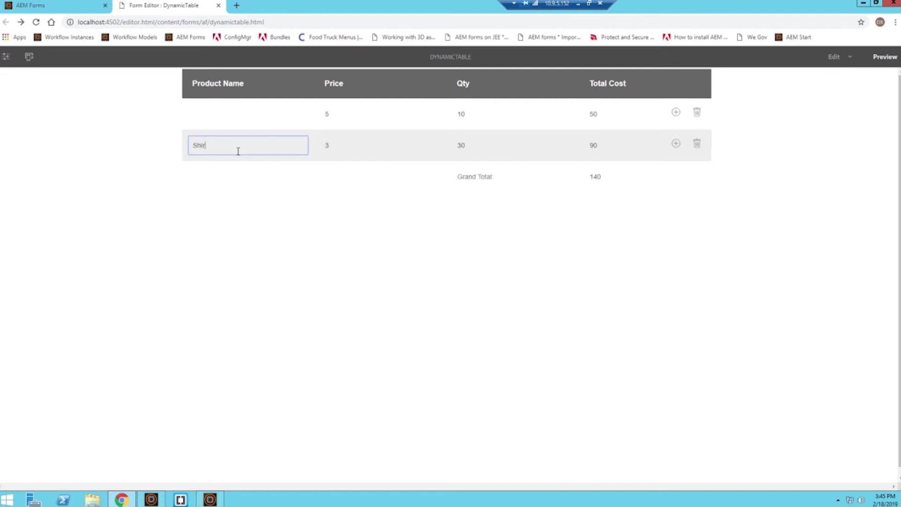
text(Shirts)
click(233, 123)
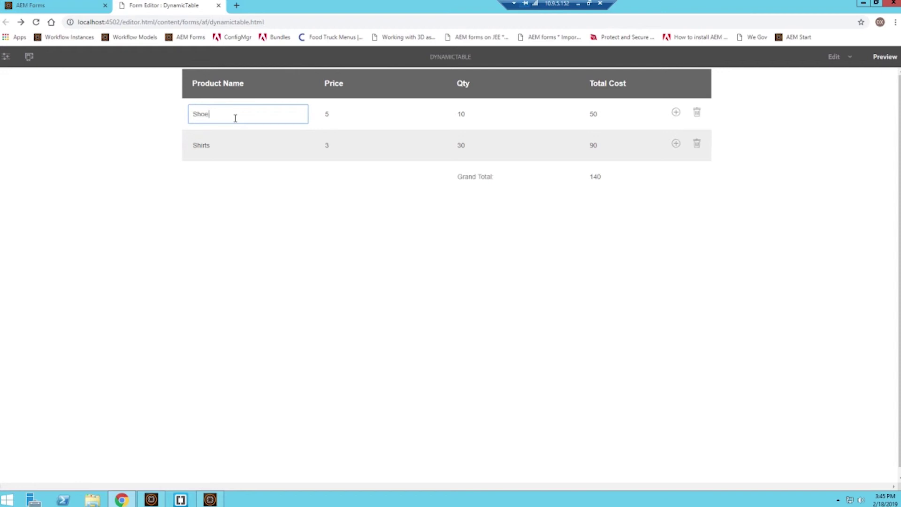
text(Shoes)
click(281, 185)
click(353, 273)
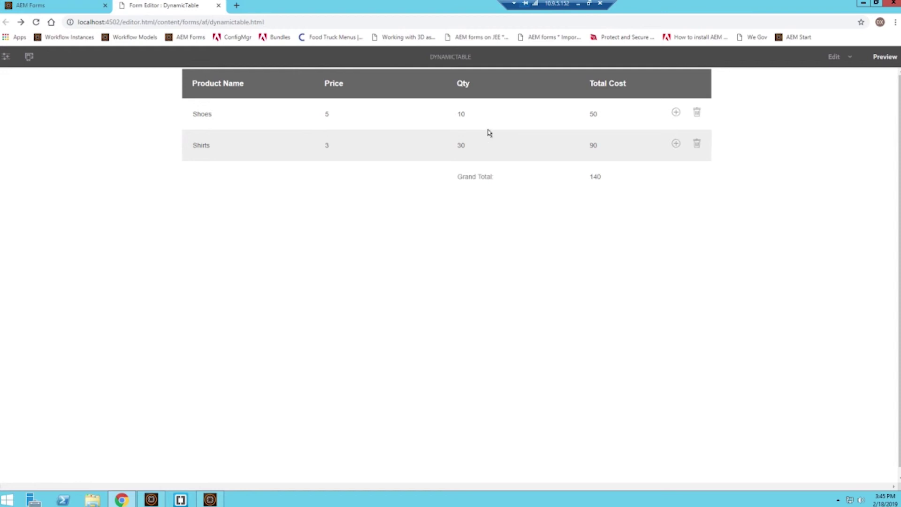
- Overtype the row Total Costs to 506 and 903, showing they are still editable
click(609, 113)
text(6)
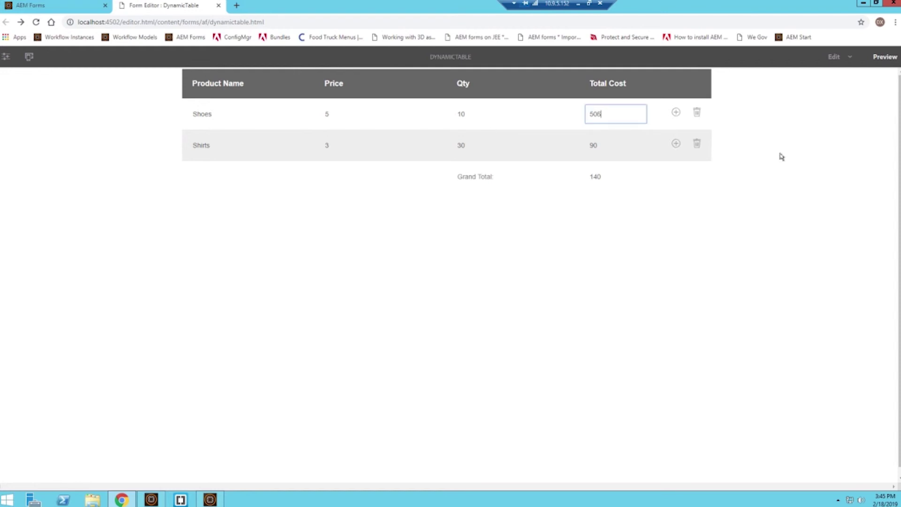
click(781, 157)
click(610, 141)
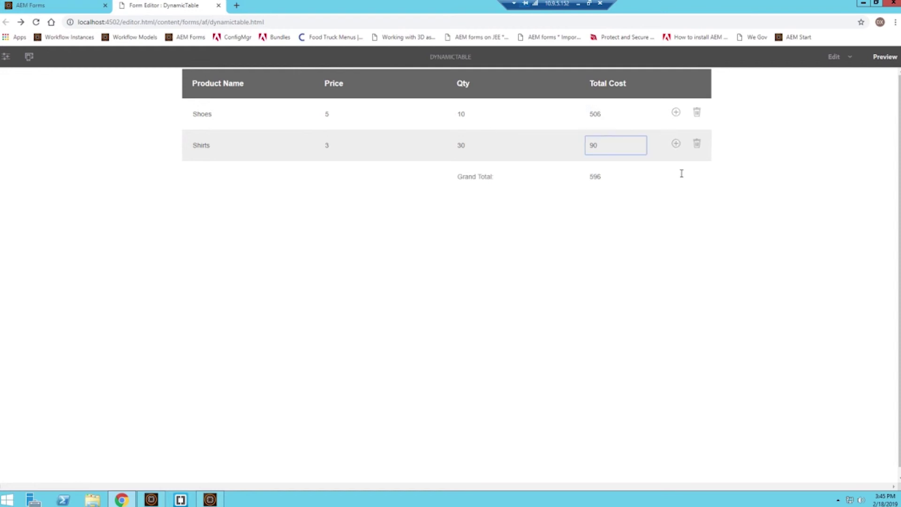
text(3)
click(740, 202)
- Overtype the Grand Total to 14,096, then return to edit mode
click(623, 183)
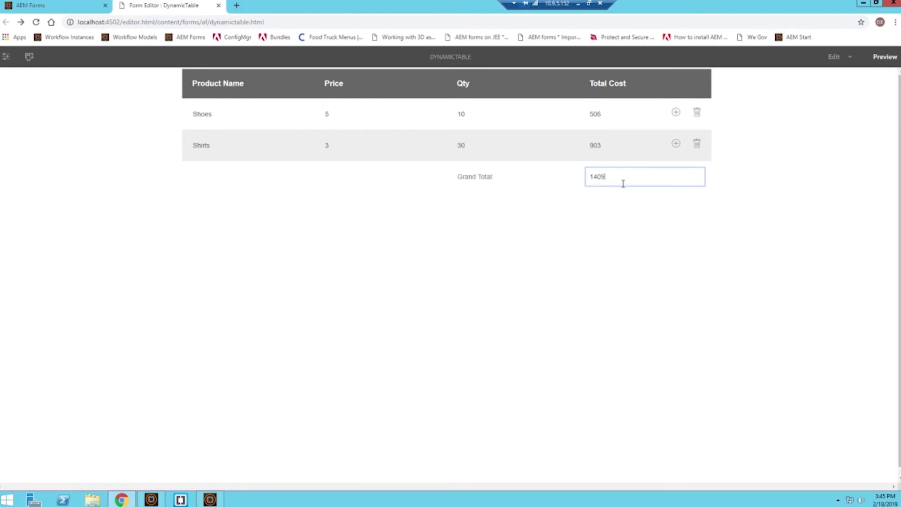
text(6)
click(744, 191)
click(835, 60)
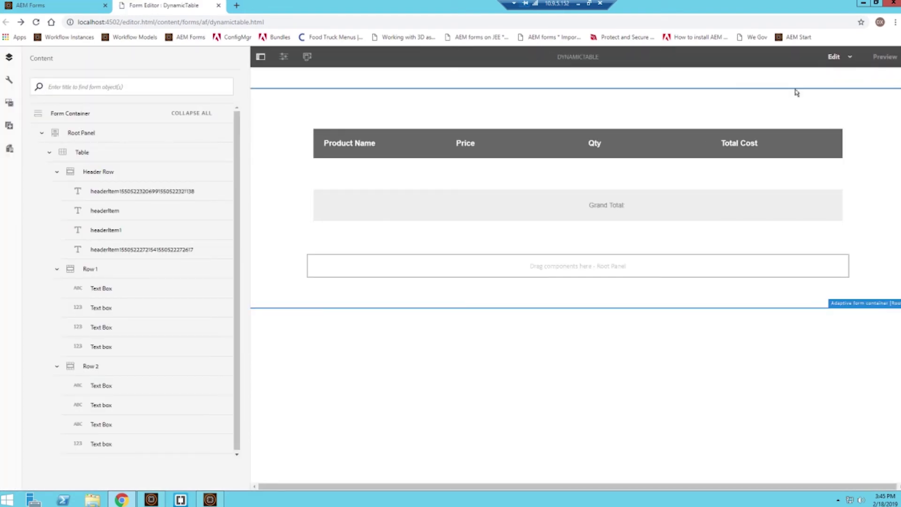
- Set the row's Total Cost field to Disable Object
click(760, 175)
click(657, 151)
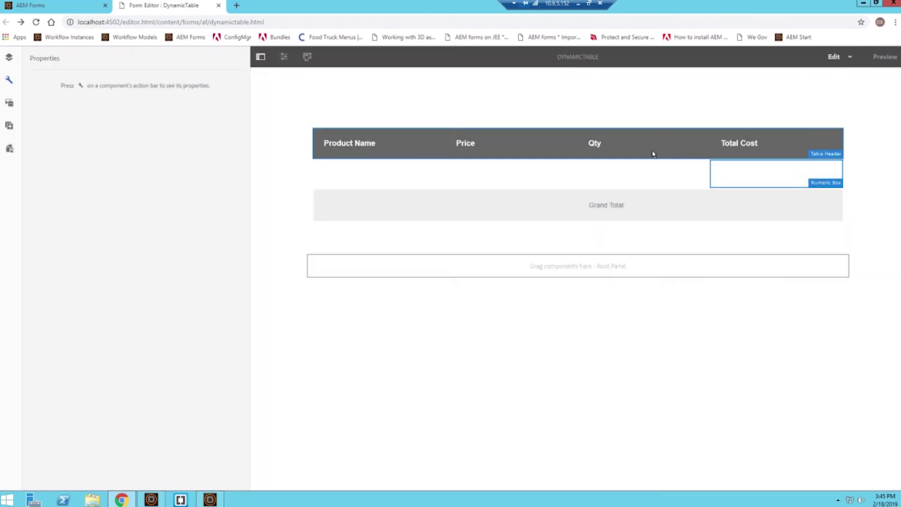
scroll(97, 306, down, 3)
scroll(96, 306, down, 2)
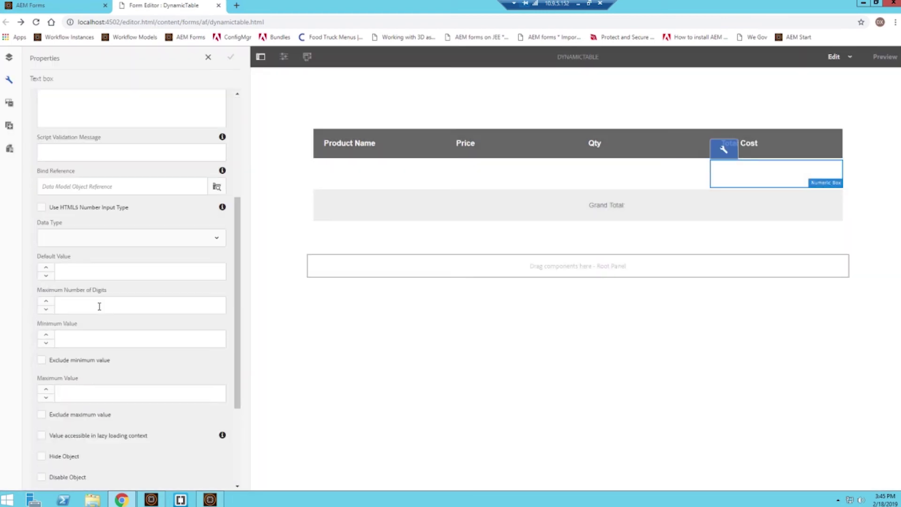
click(41, 430)
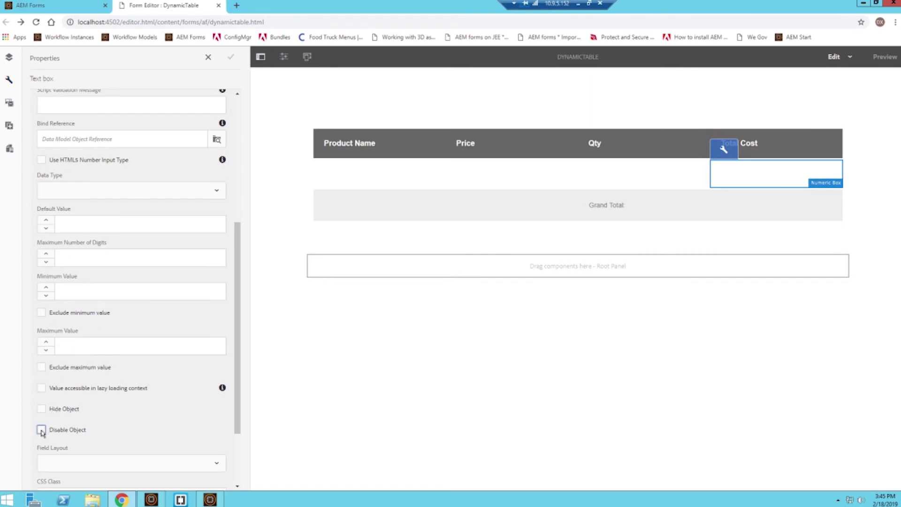
click(231, 56)
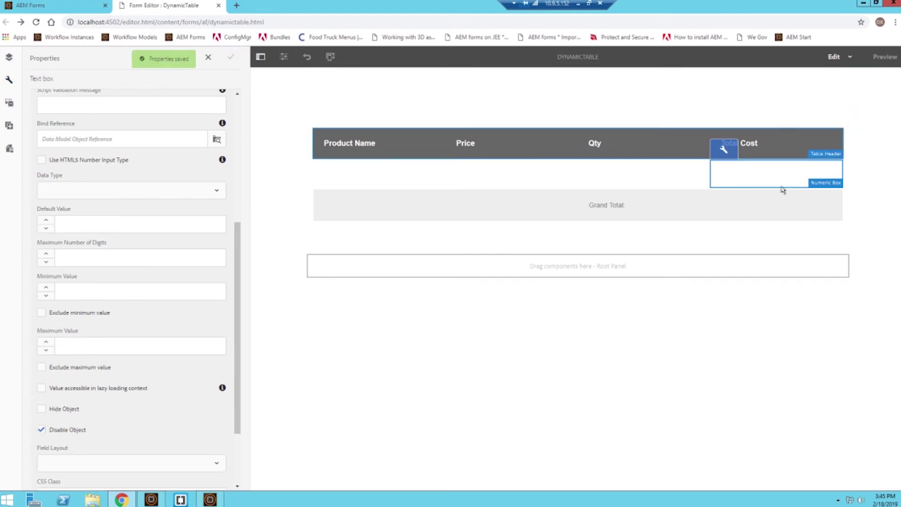
- Set the Grand Total field to Disable Object as well, then preview the form
click(767, 208)
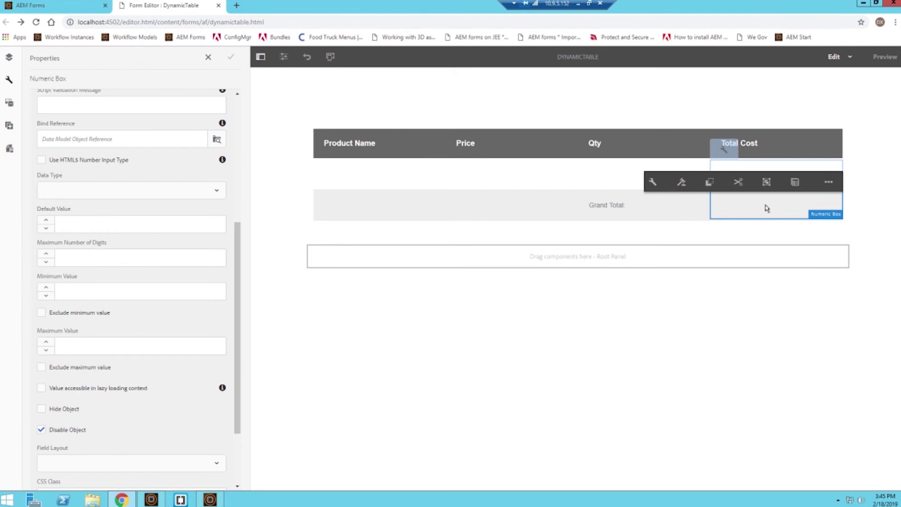
click(656, 184)
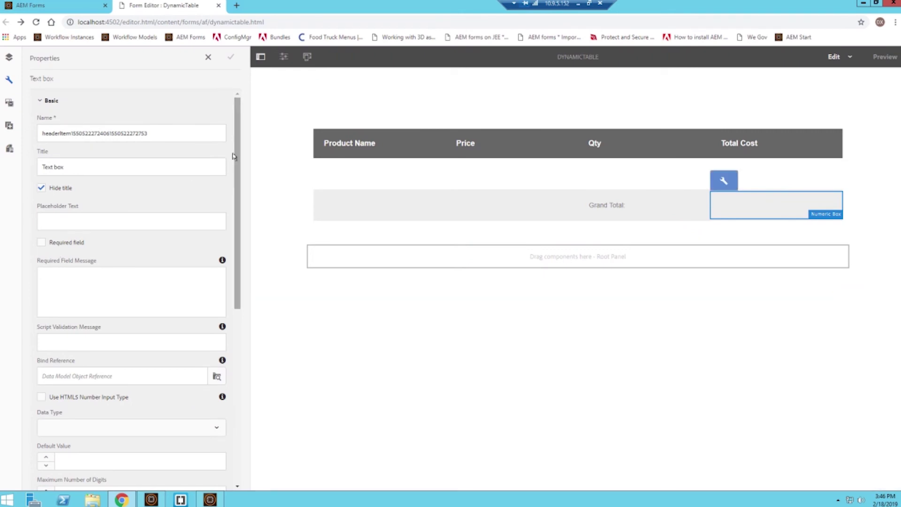
scroll(194, 177, down, 2)
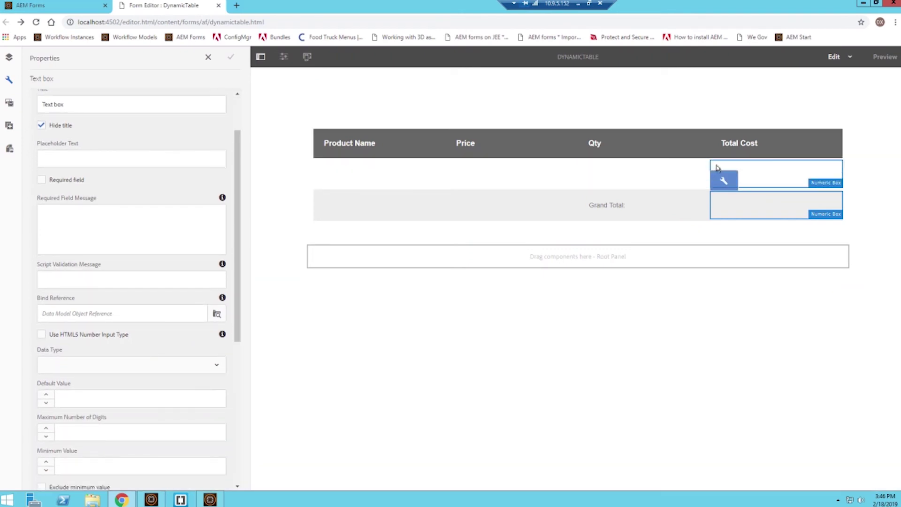
scroll(58, 345, down, 5)
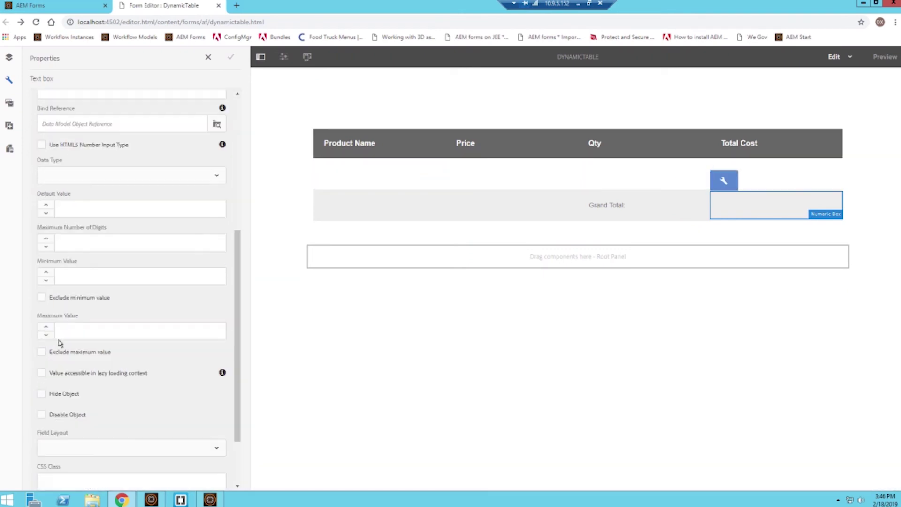
click(41, 367)
click(231, 56)
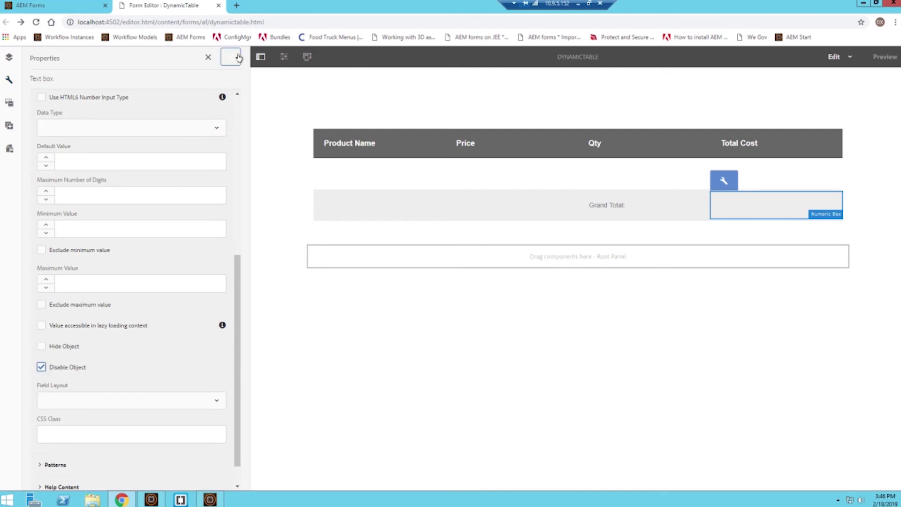
click(884, 57)
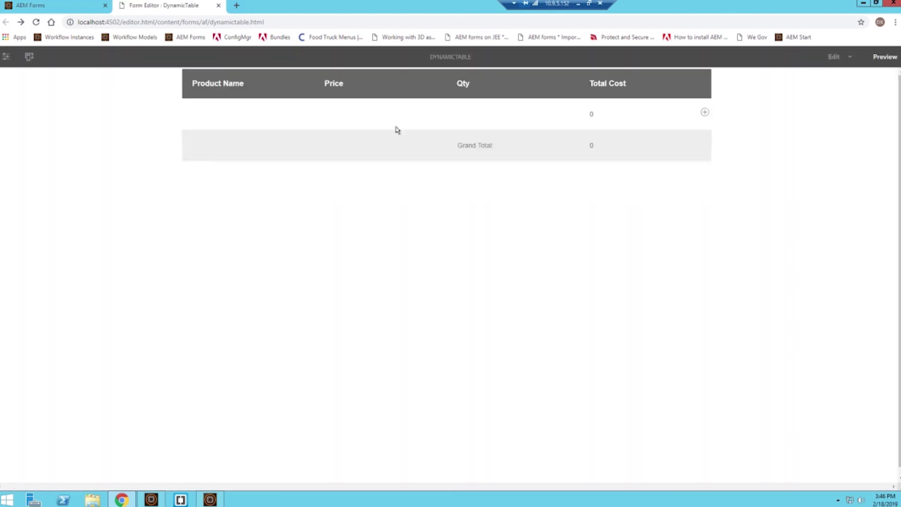
- Enter Price 5 and Qty 10 in row one and confirm the totals are locked
click(373, 117)
text(5)
click(480, 115)
text(10)
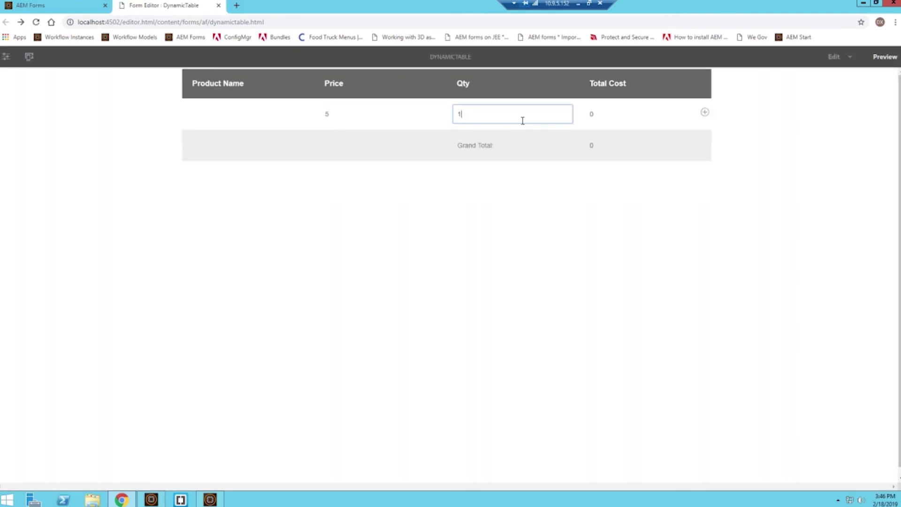
click(749, 184)
click(631, 119)
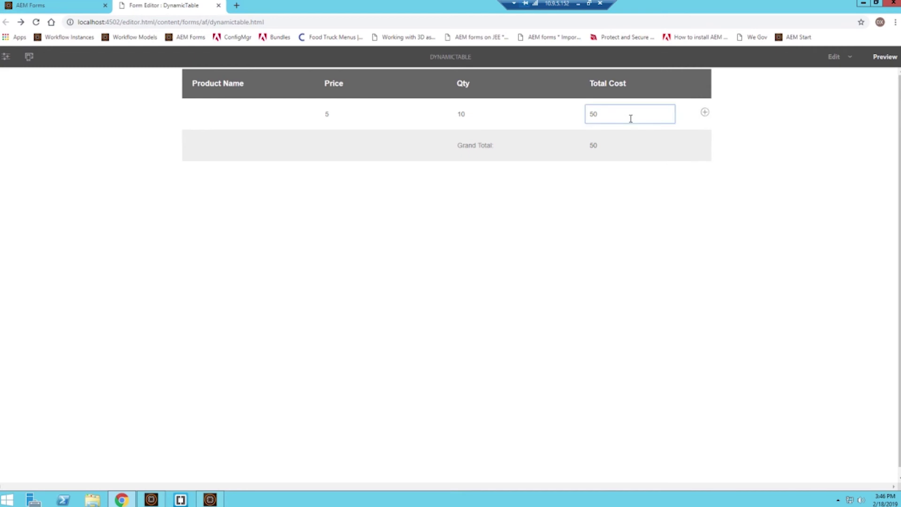
click(629, 143)
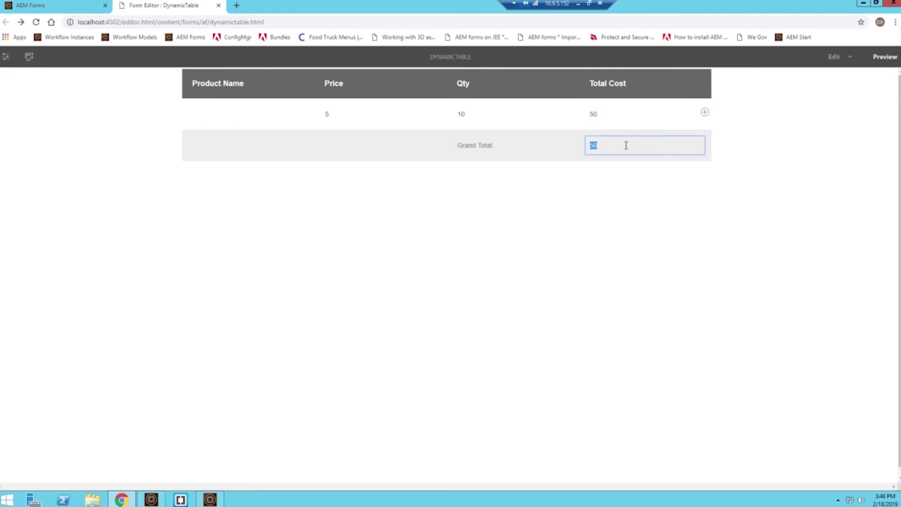
click(626, 145)
- Add a second row with Qty 4 and Price 5, giving Total Cost 20 and Grand Total 70
click(705, 114)
click(480, 150)
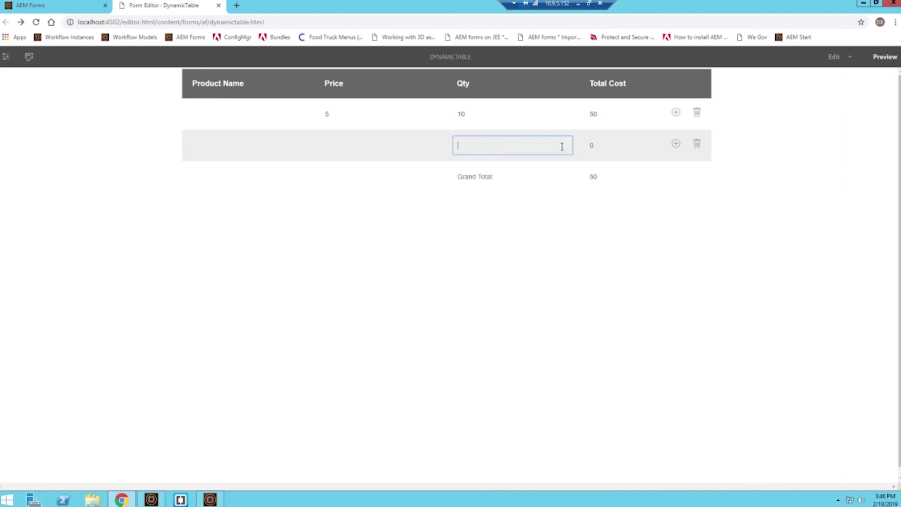
text(4)
click(374, 146)
text(5)
click(396, 201)
click(632, 145)
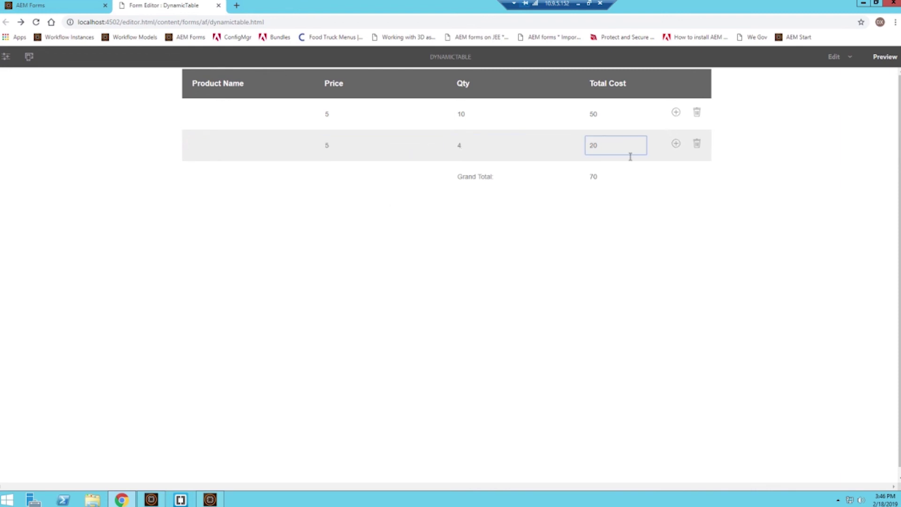
click(607, 173)
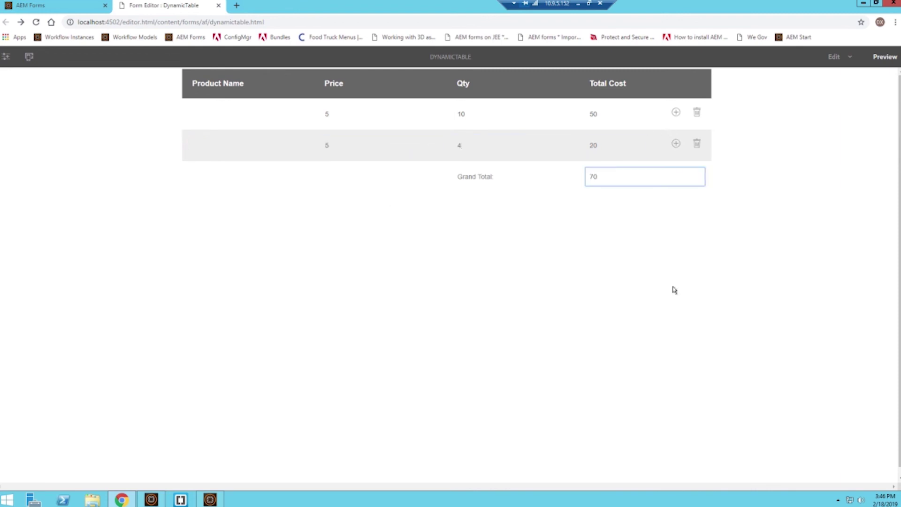